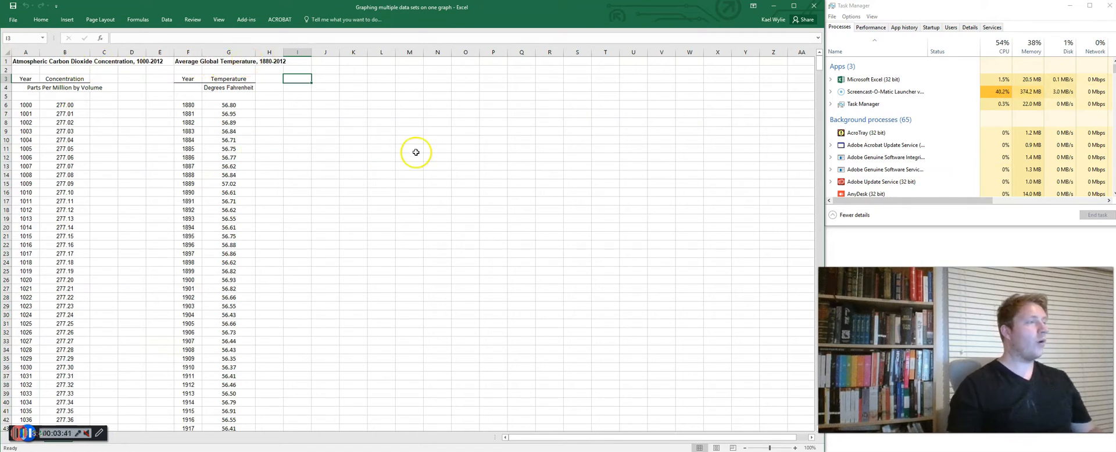
pyautogui.moveTo(354, 97); pyautogui.dragTo(755, 333)
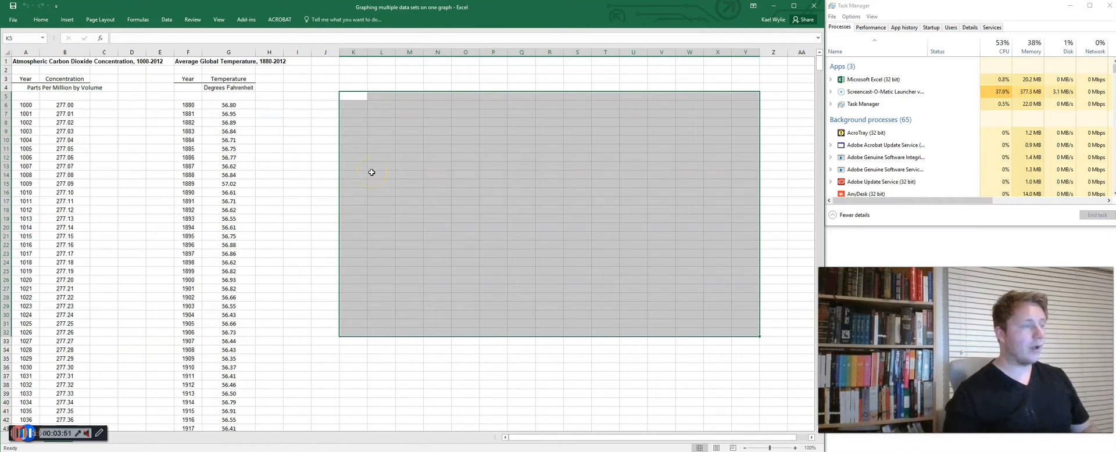
pyautogui.click(357, 99)
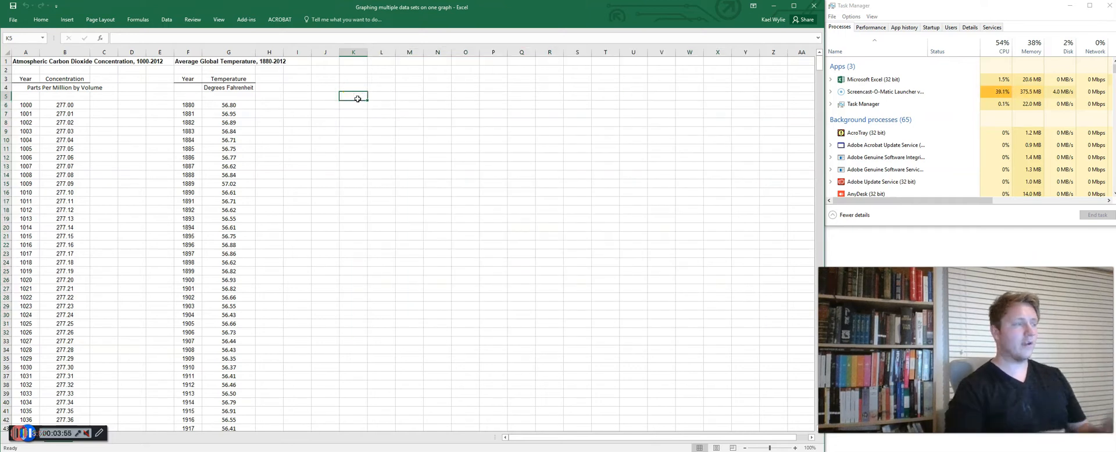
# - Examine the carbon dioxide and global temperature tables, comparing their titles, units, starting years and full extent of rows
pyautogui.click(50, 76)
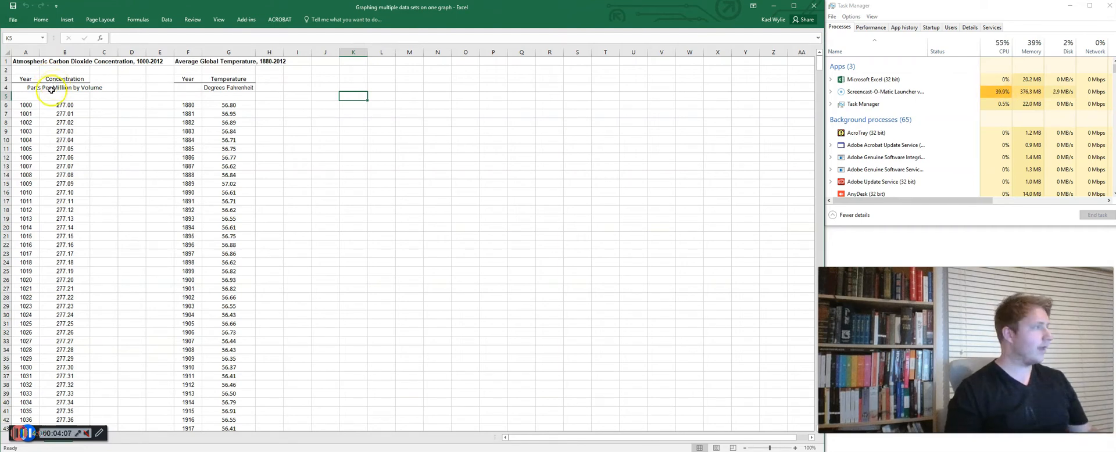
pyautogui.moveTo(20, 61); pyautogui.dragTo(115, 65)
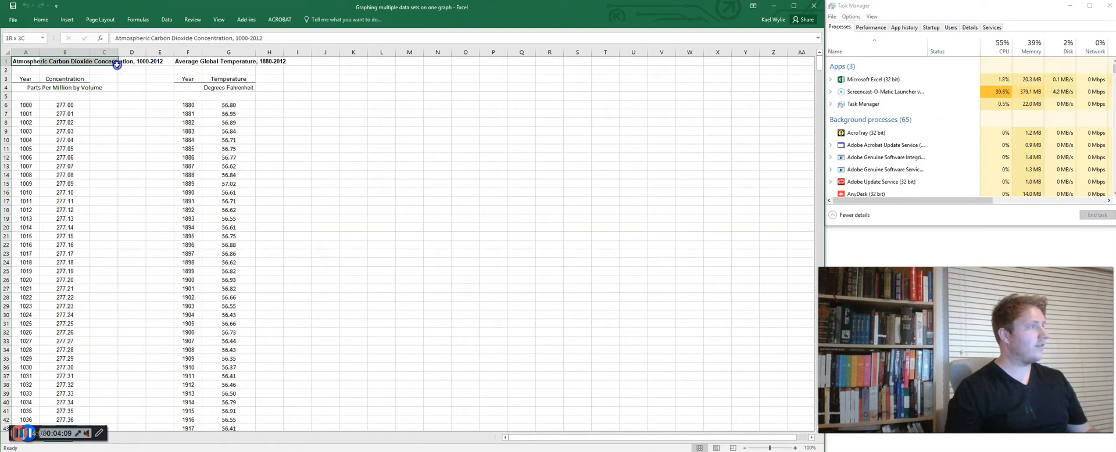
pyautogui.click(91, 66)
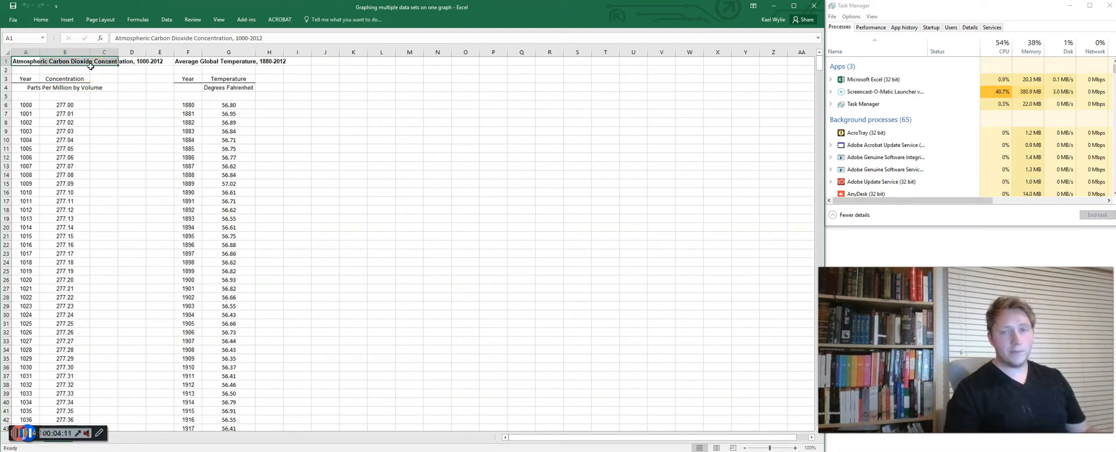
pyautogui.moveTo(22, 88); pyautogui.dragTo(102, 88)
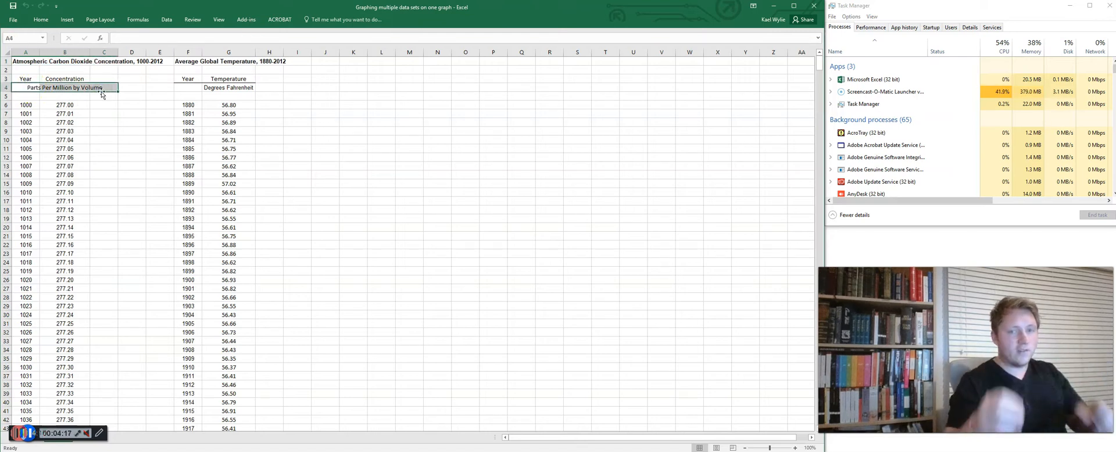
pyautogui.moveTo(103, 93); pyautogui.dragTo(25, 290)
pyautogui.click(26, 78)
pyautogui.moveTo(818, 65); pyautogui.dragTo(819, 438)
pyautogui.click(41, 419)
pyautogui.moveTo(816, 420); pyautogui.dragTo(817, 51)
pyautogui.click(188, 104)
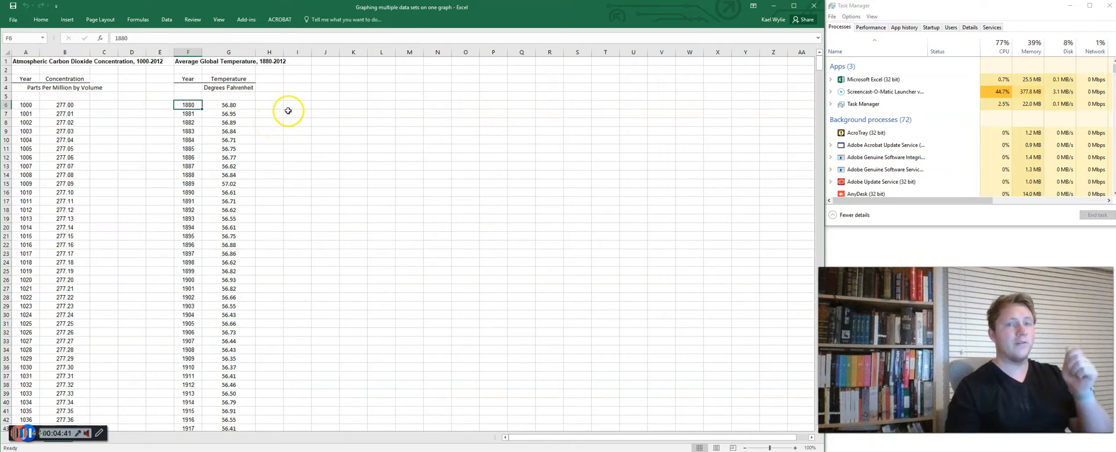
pyautogui.click(230, 105)
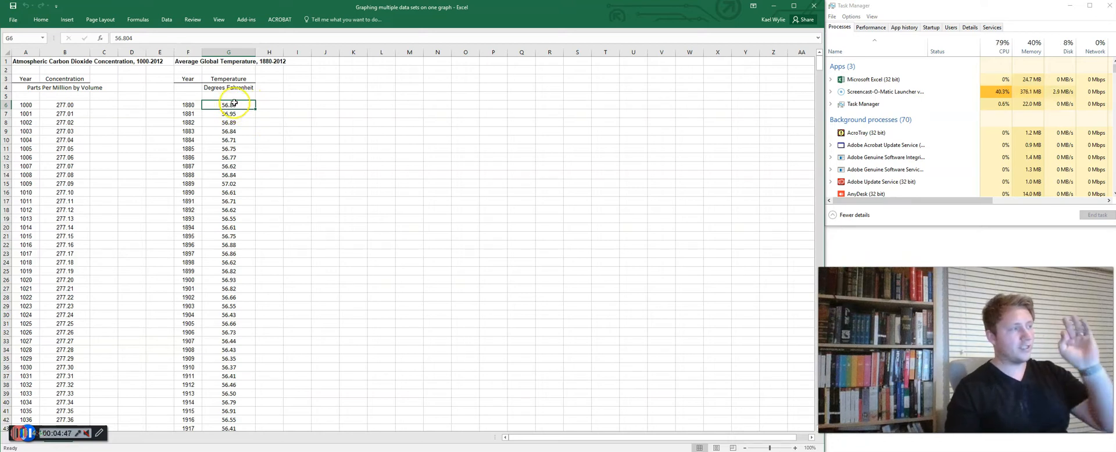
pyautogui.click(185, 105)
pyautogui.click(37, 105)
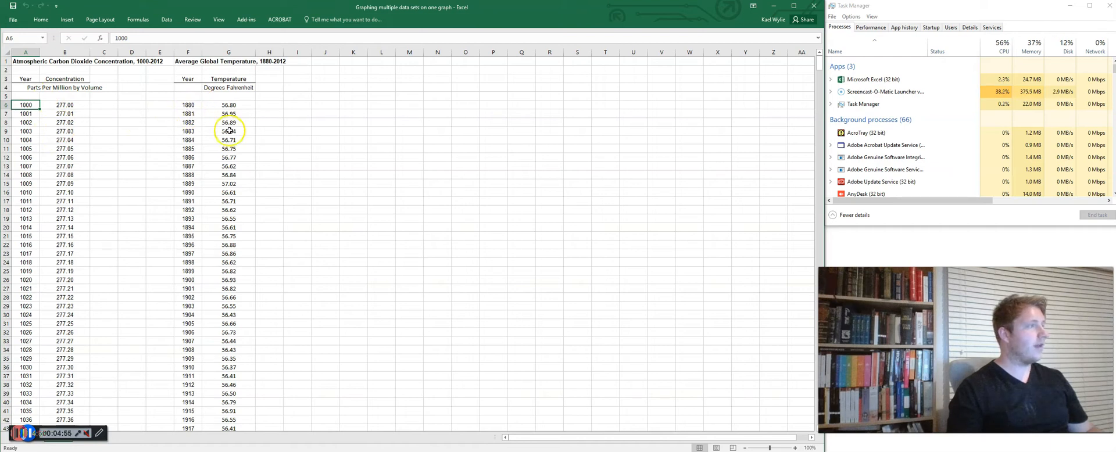
pyautogui.click(193, 104)
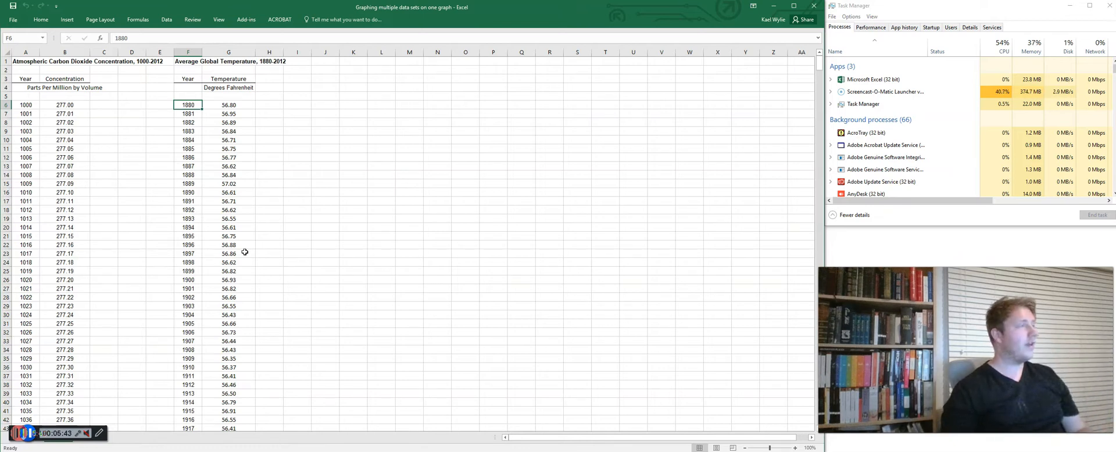
pyautogui.moveTo(352, 87); pyautogui.dragTo(648, 273)
pyautogui.click(576, 287)
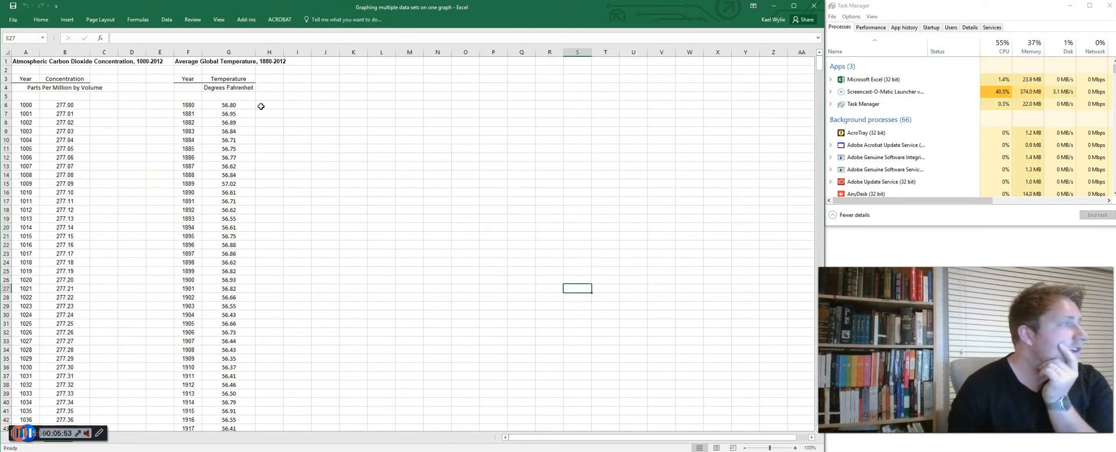
pyautogui.click(239, 105)
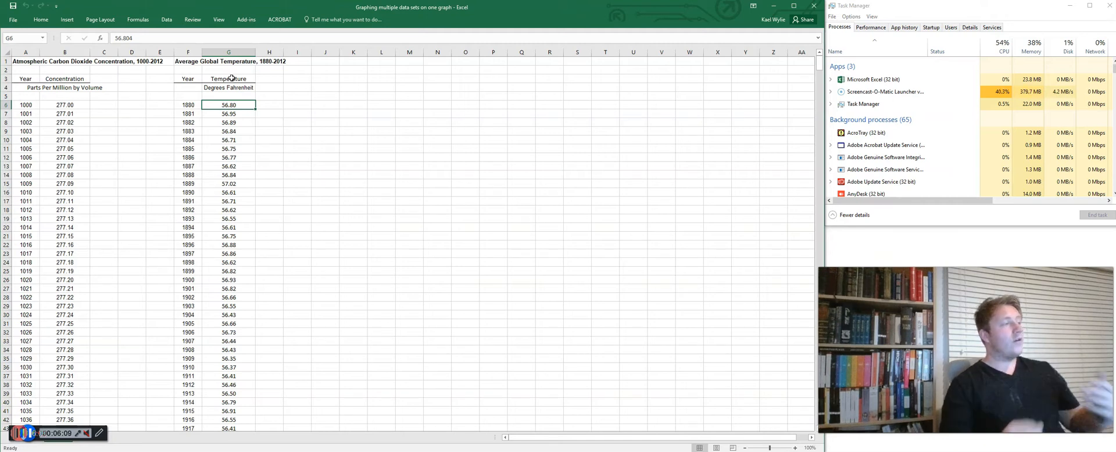
pyautogui.click(274, 105)
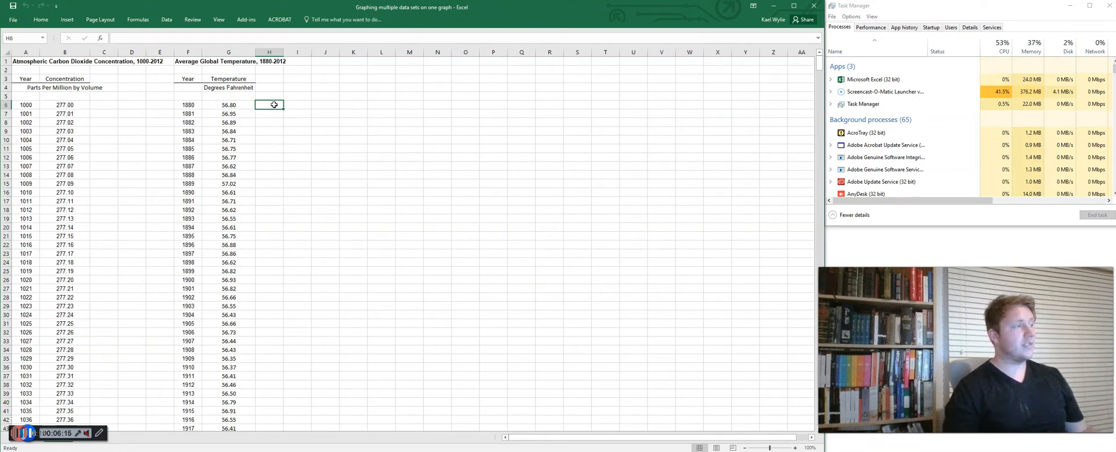
# - Note the Fahrenheit-to-Celsius conversion as the text C=(F-32)/1.8 in cell I4
pyautogui.click(298, 88)
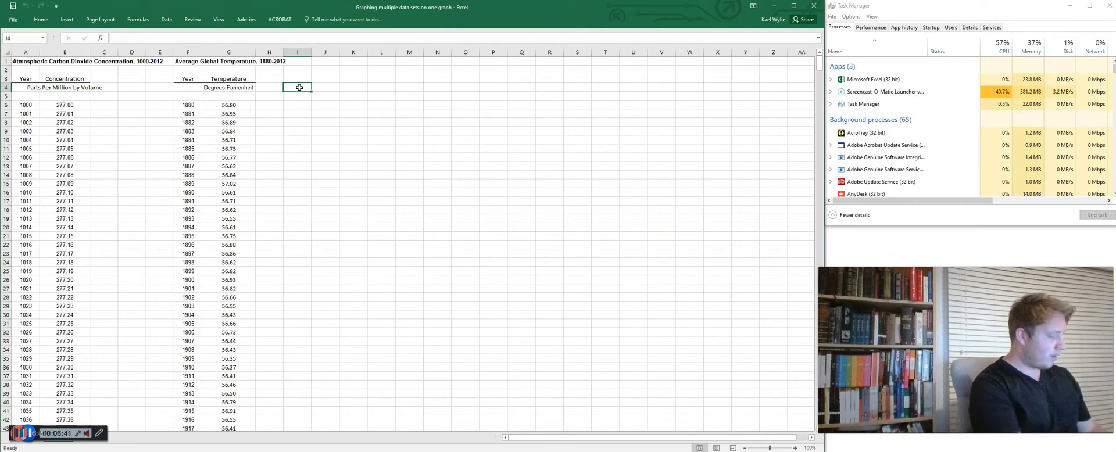
pyautogui.write('C')
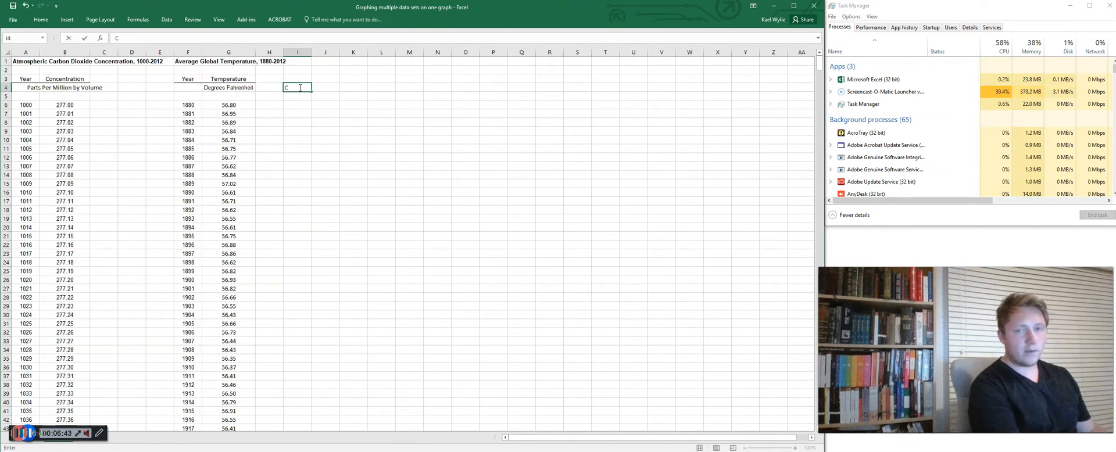
pyautogui.write('=(F-')
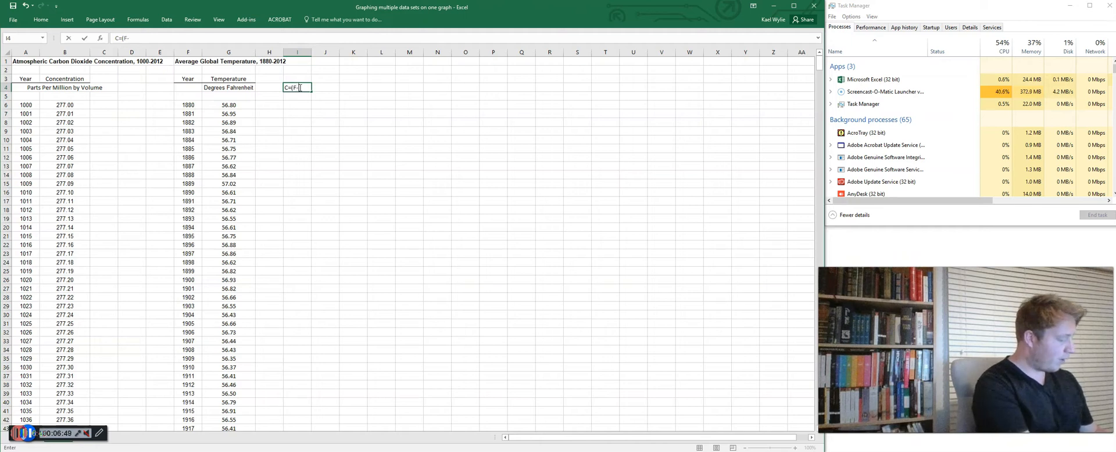
pyautogui.write('32)/1.8')
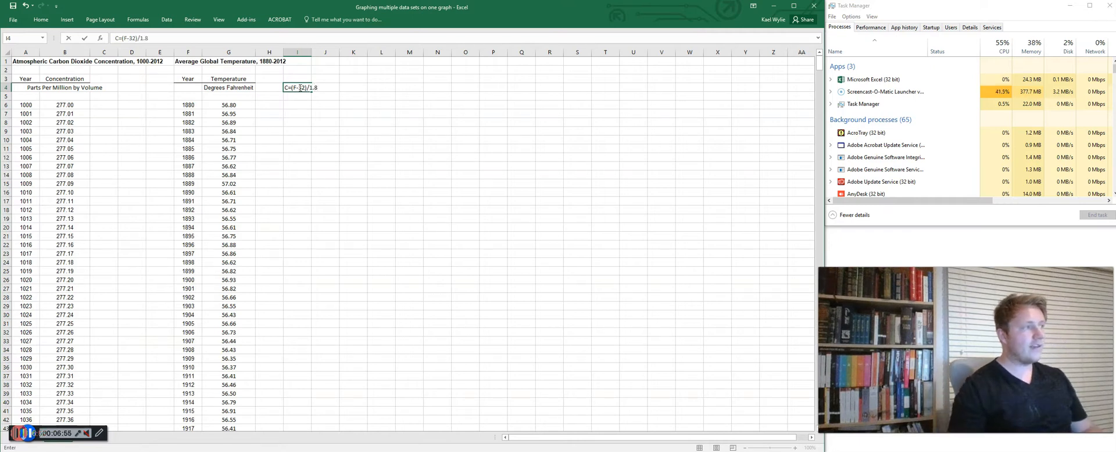
pyautogui.click(266, 105)
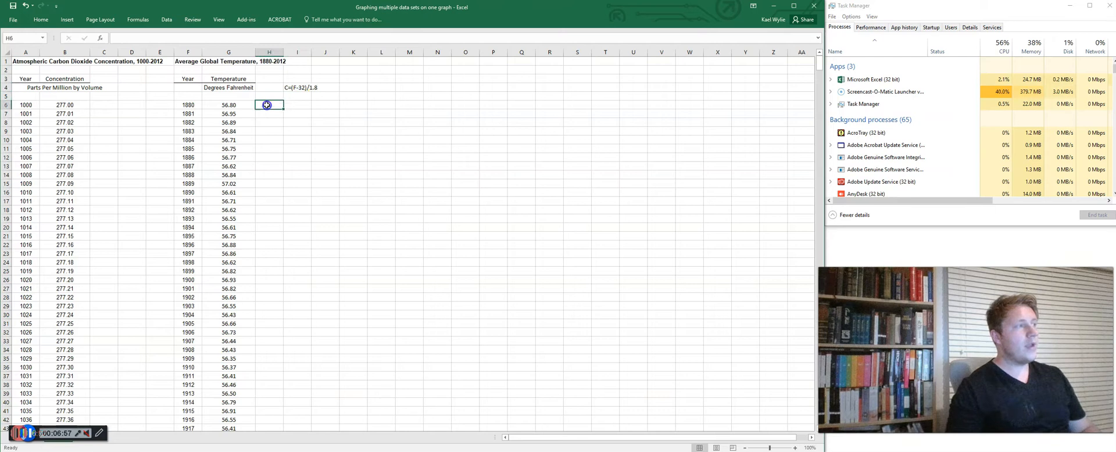
# - Enter the column heading Celcius in cell H4, beside the Degrees Fahrenheit heading
pyautogui.click(269, 88)
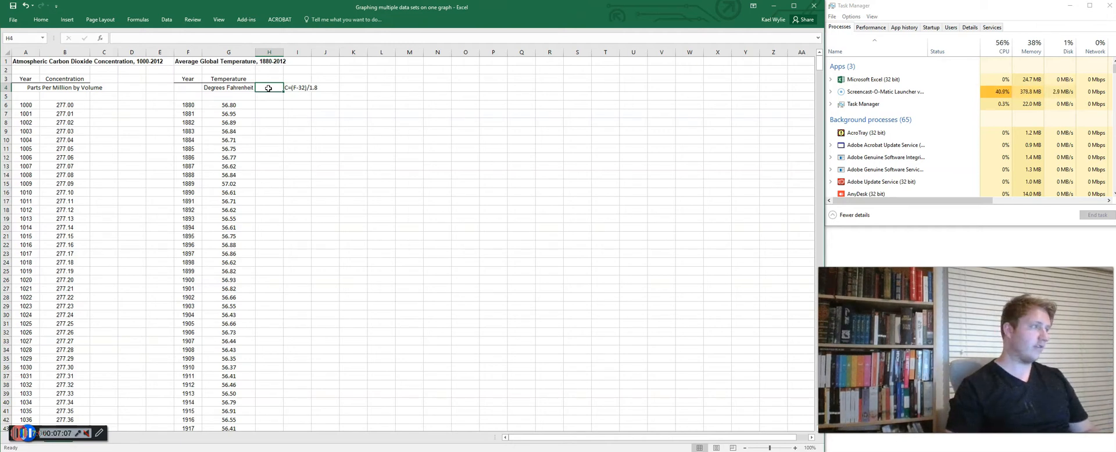
pyautogui.click(271, 91)
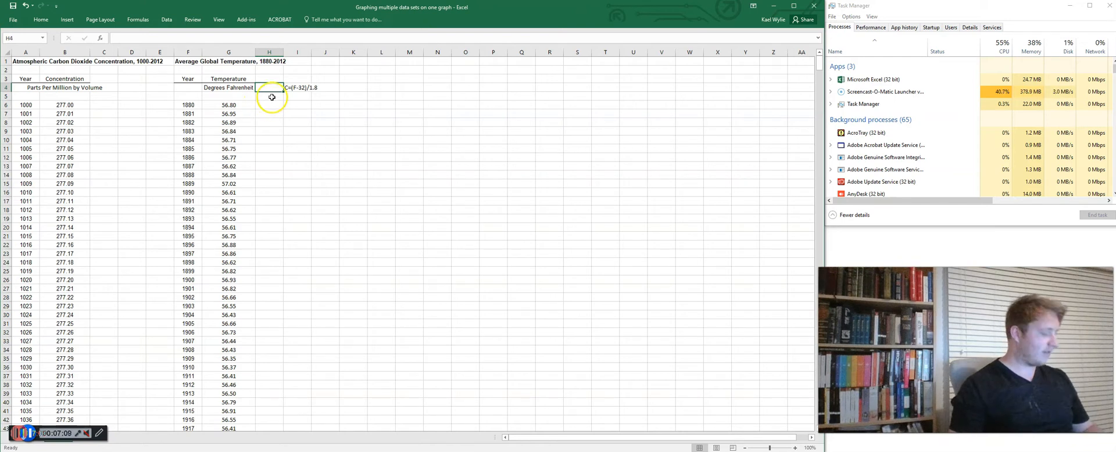
pyautogui.write('Celcisu')
pyautogui.press('BackSpace')
pyautogui.write('us')
pyautogui.press('Return')
pyautogui.press('Return')
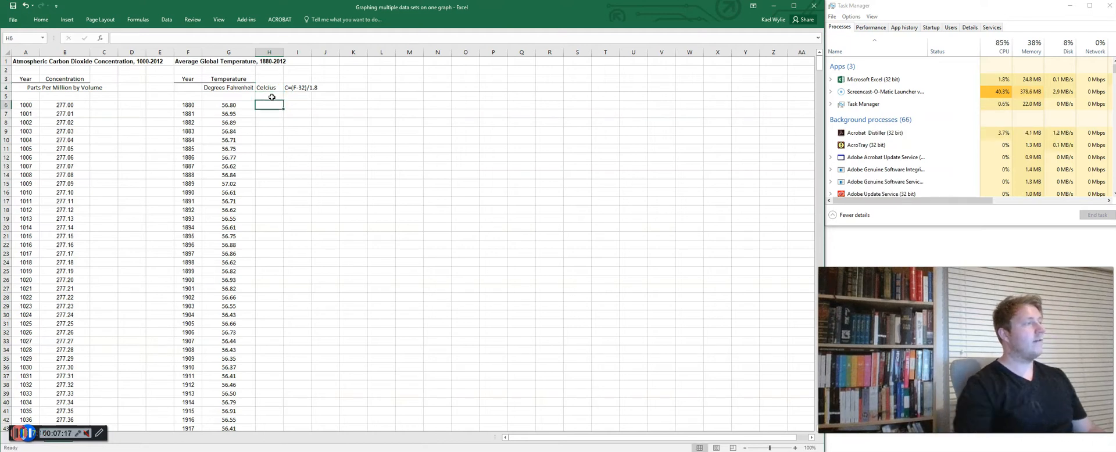
# - Try a SUM formula over the Fahrenheit temperatures G6:G16 in cell H6, and clear the cell
pyautogui.click(271, 106)
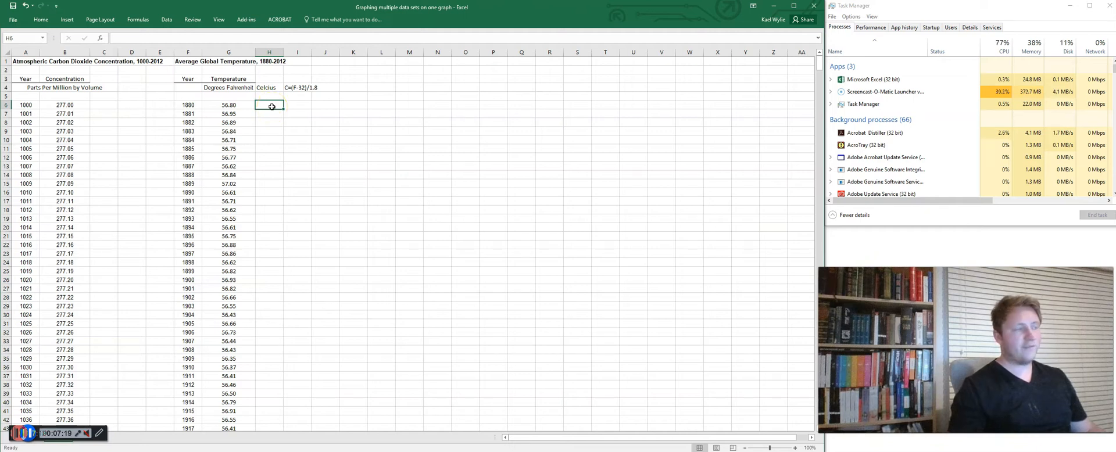
pyautogui.click(270, 105)
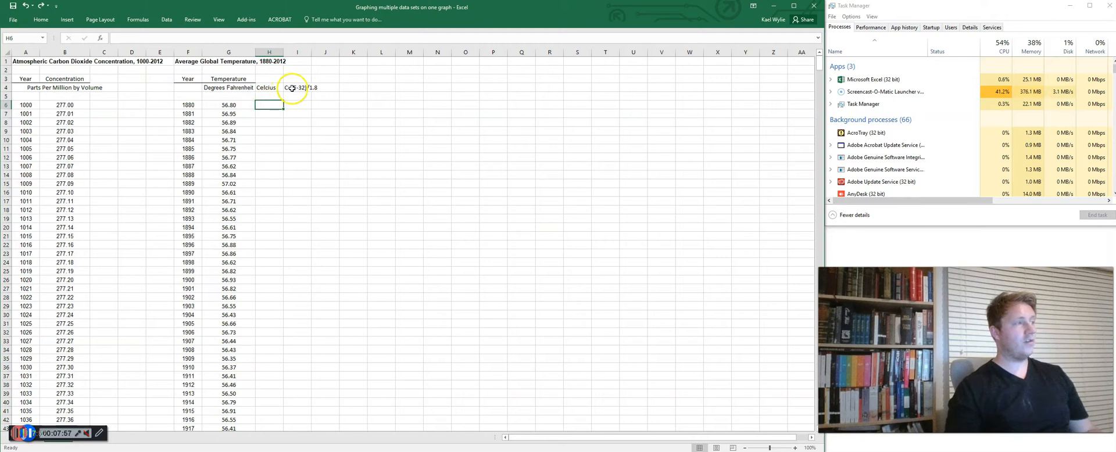
pyautogui.click(264, 107)
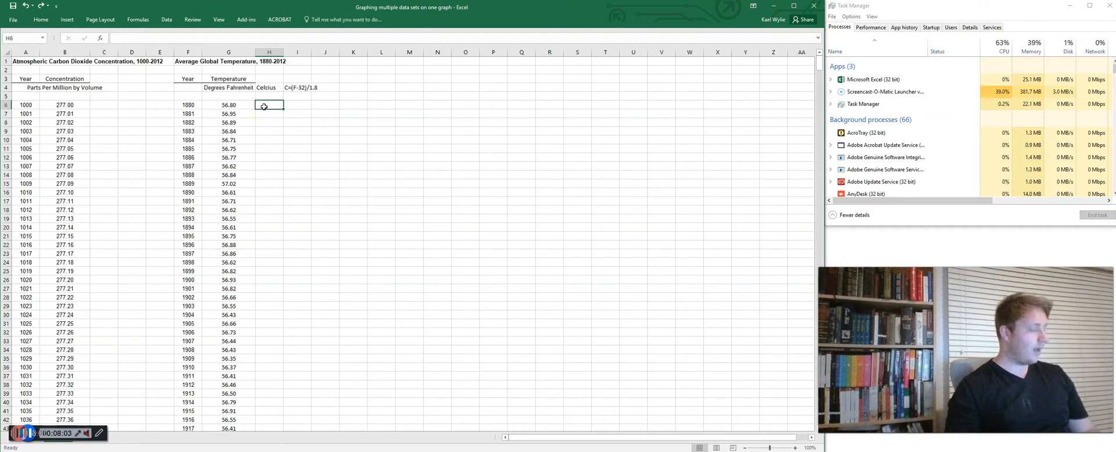
pyautogui.write('=')
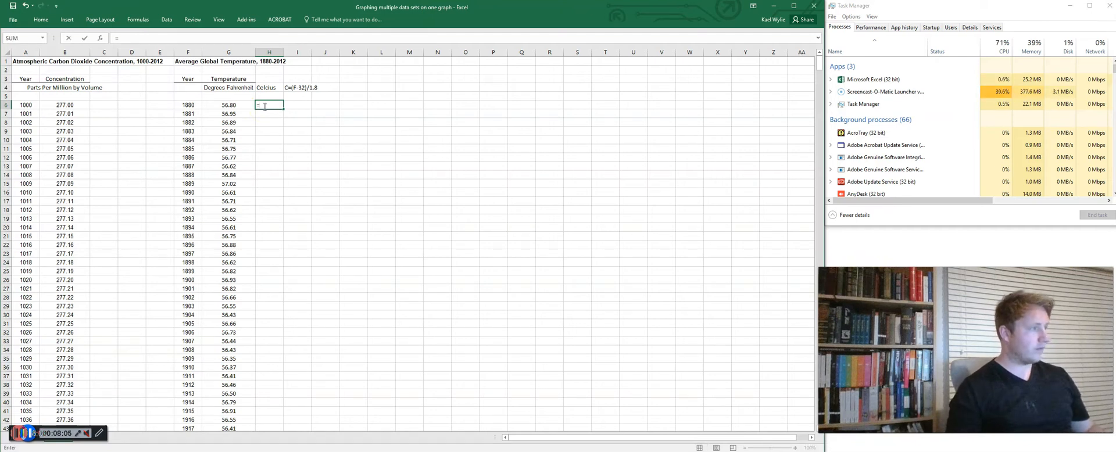
pyautogui.write('sum')
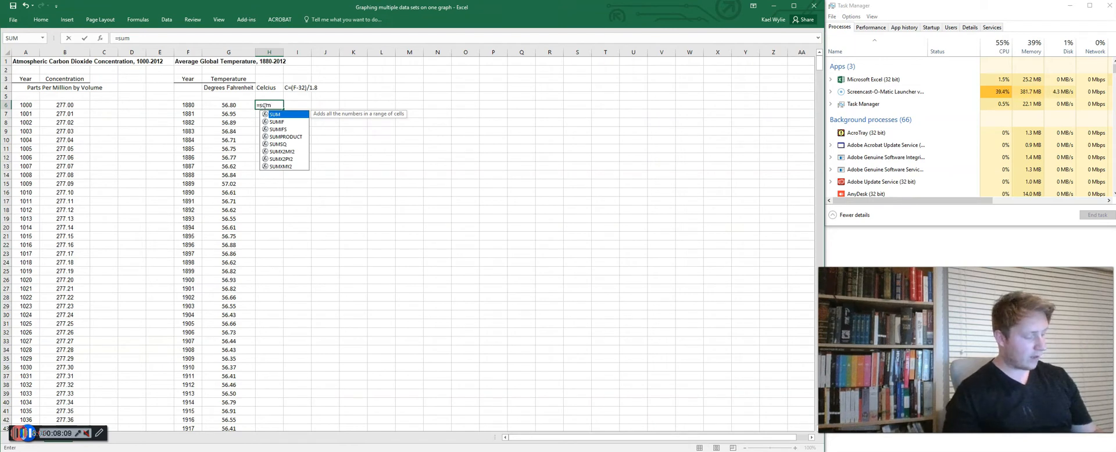
pyautogui.write('(')
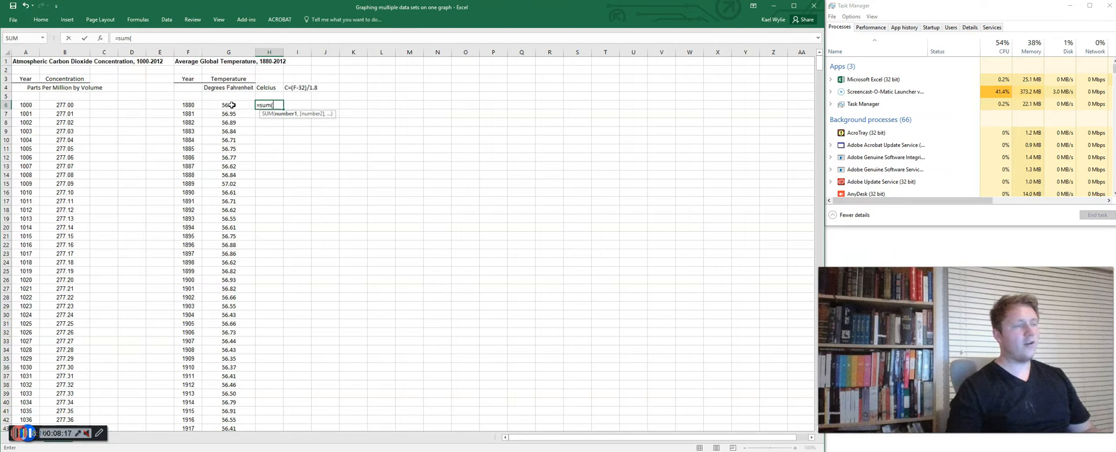
pyautogui.moveTo(231, 104); pyautogui.dragTo(232, 189)
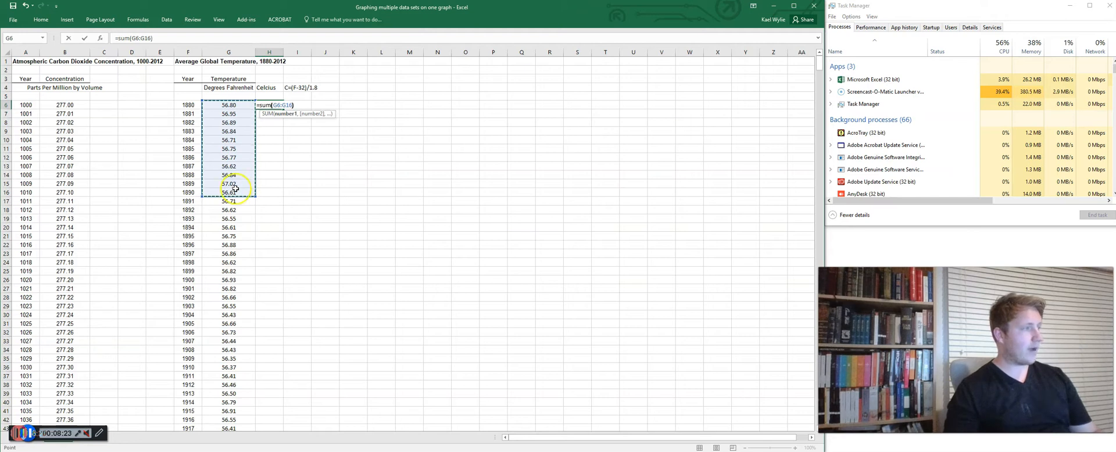
pyautogui.write(')')
pyautogui.click(375, 181)
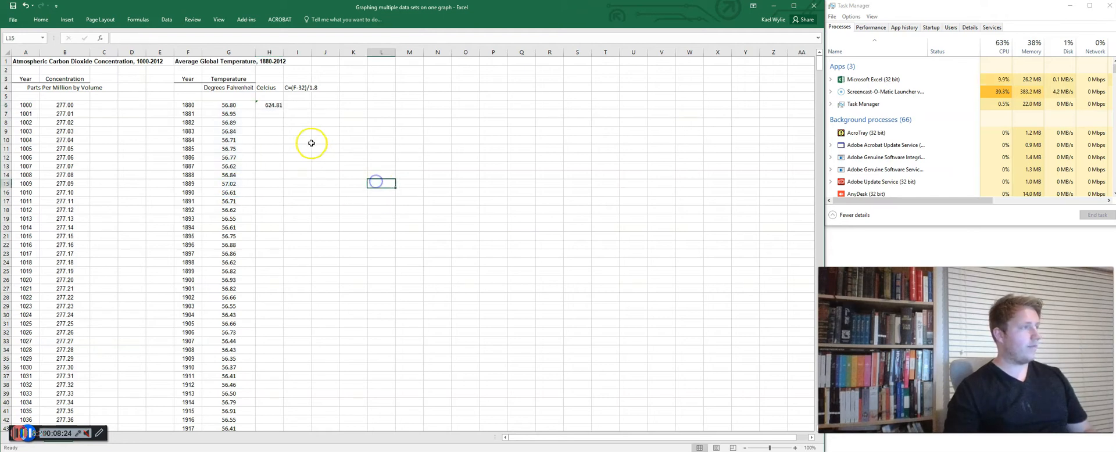
pyautogui.click(267, 106)
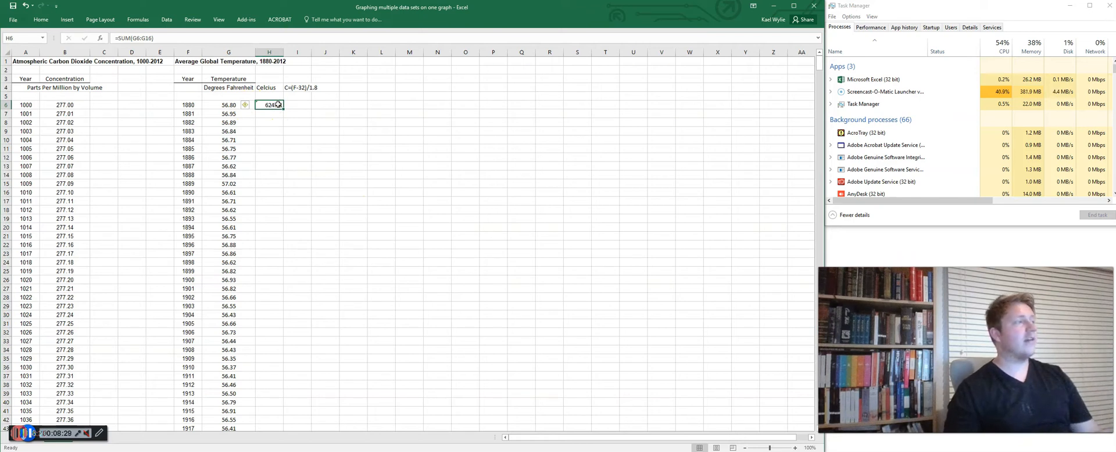
pyautogui.press('Delete')
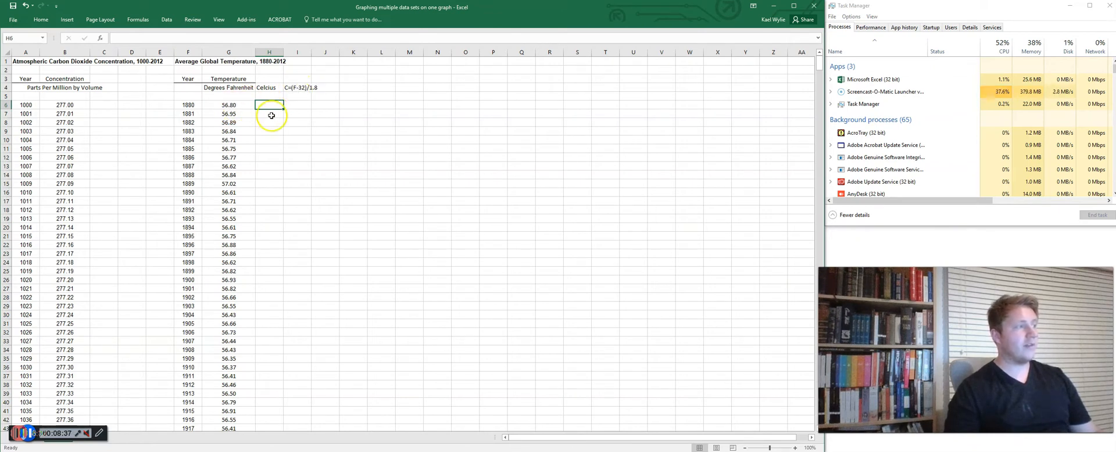
# - Convert the 1880 temperature to Celsius in cell H6 with the formula =SUM(G6-32)/1.8
pyautogui.write('=')
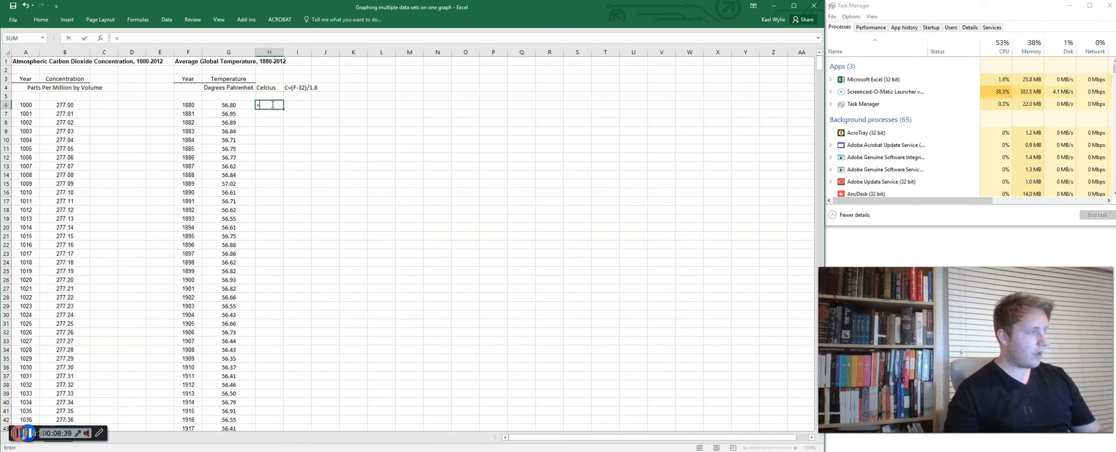
pyautogui.write('sum')
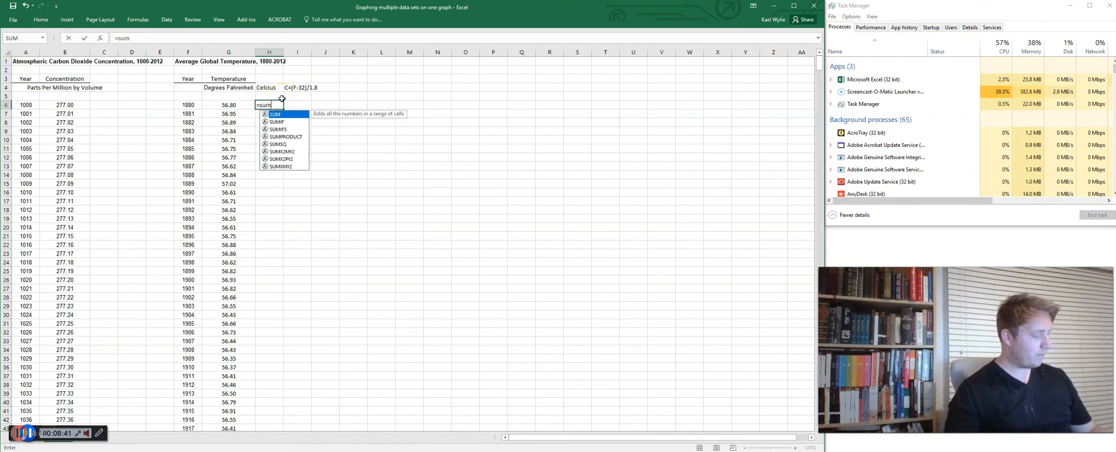
pyautogui.write('(')
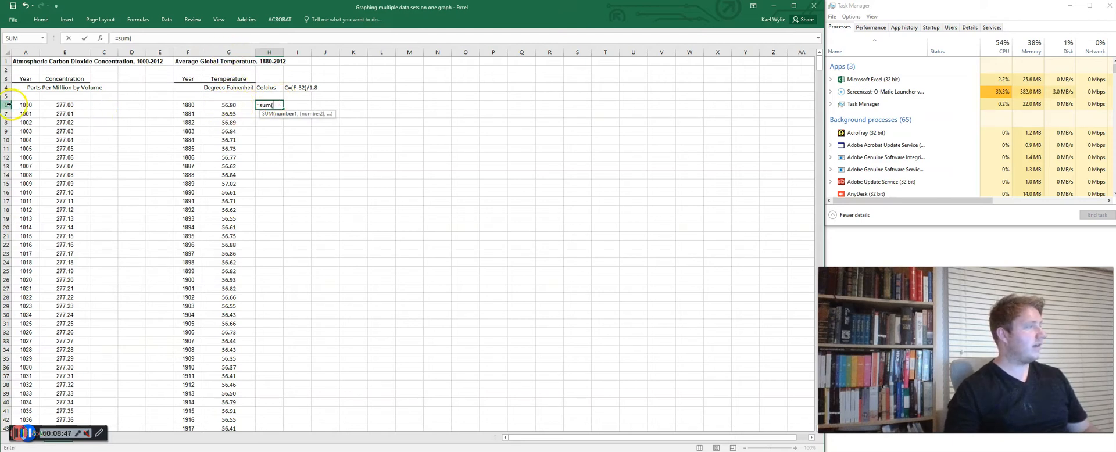
pyautogui.click(243, 105)
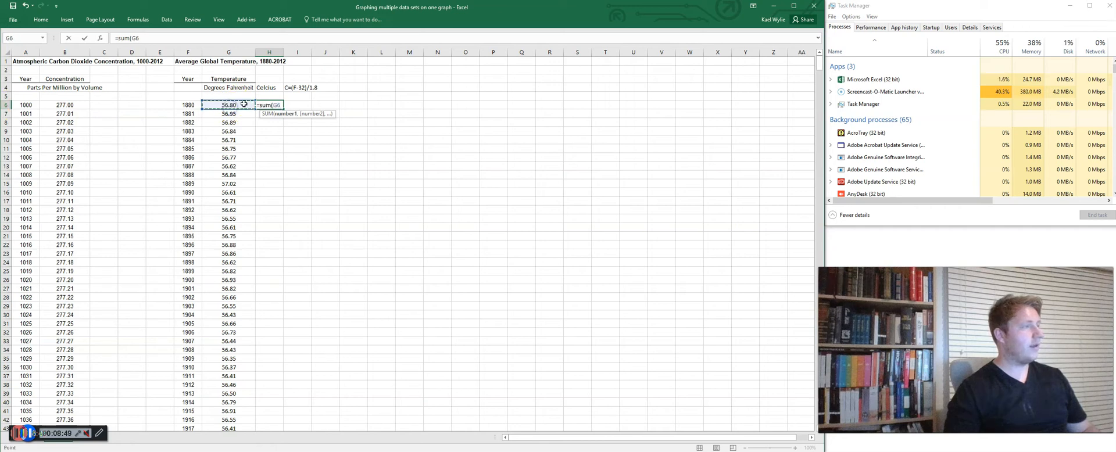
pyautogui.write('-32')
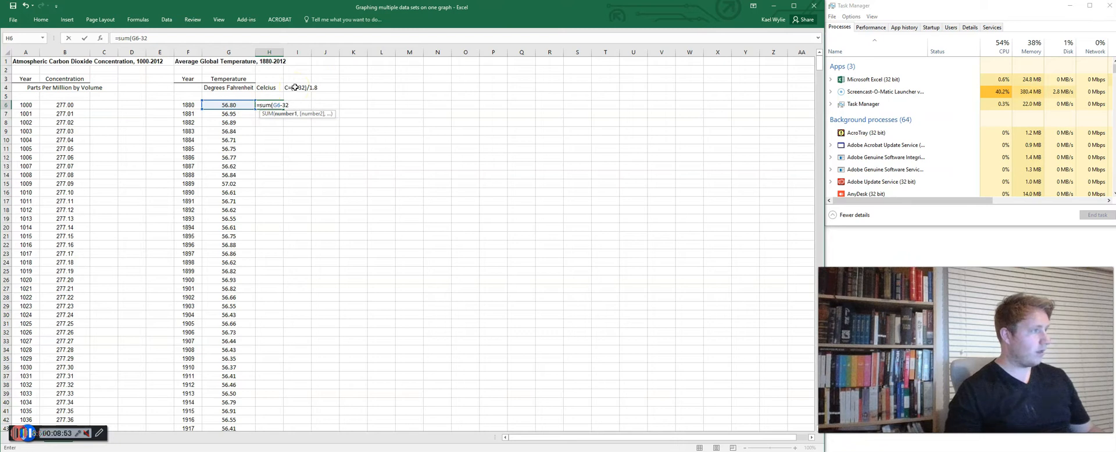
pyautogui.write(')')
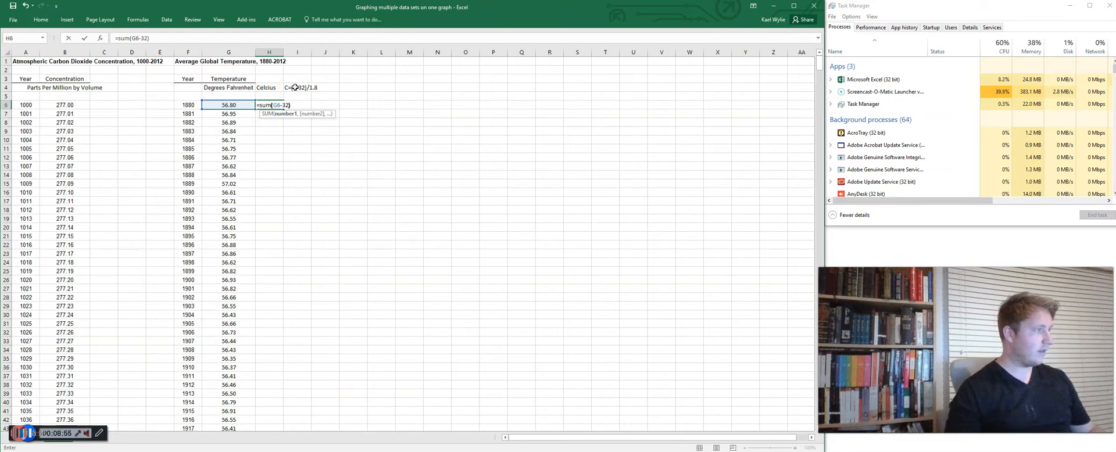
pyautogui.write('/1.8')
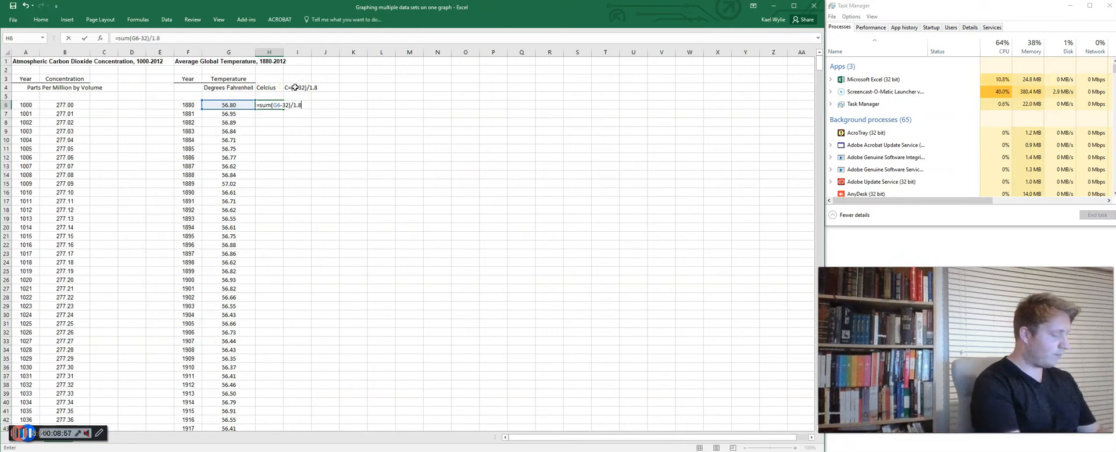
pyautogui.click(317, 128)
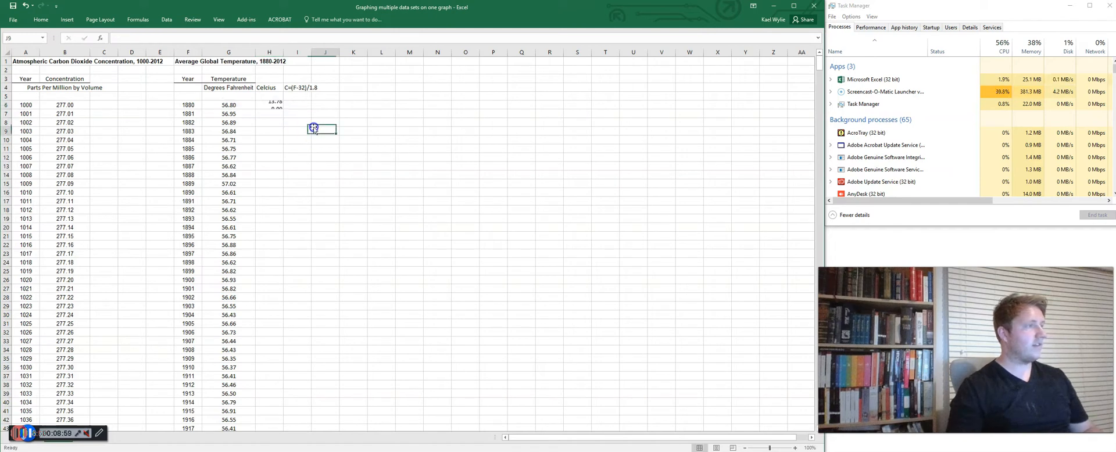
pyautogui.click(276, 107)
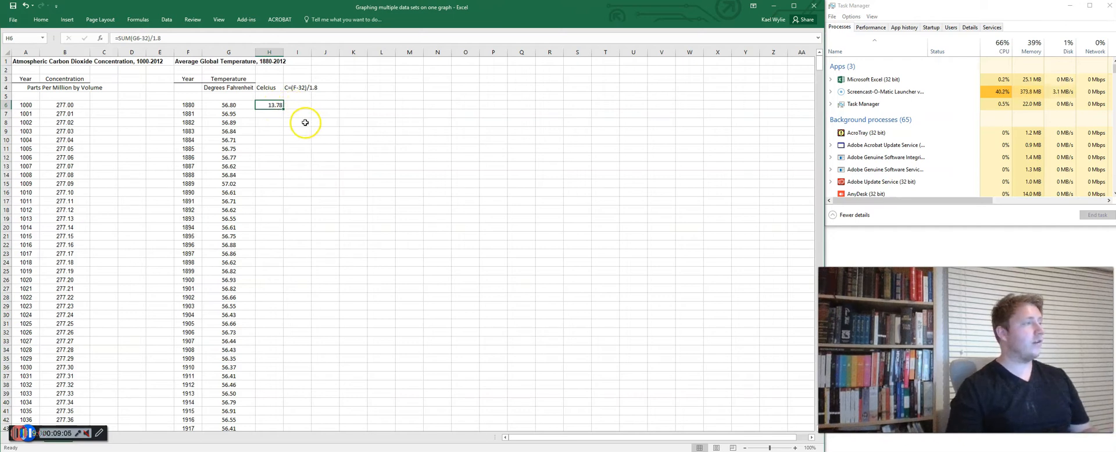
pyautogui.click(277, 112)
pyautogui.write('fzsrd')
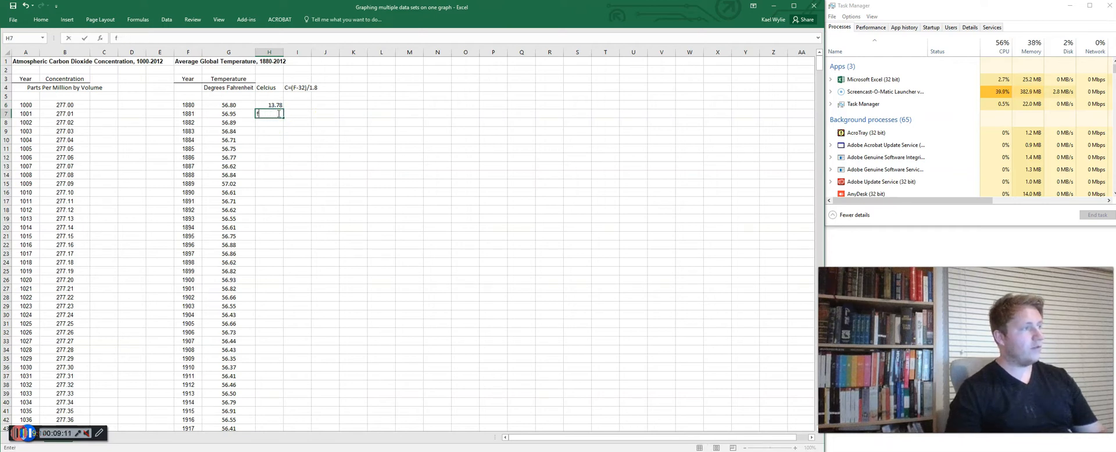
pyautogui.click(295, 105)
# - Fill the conversion formula from H6 down the Celcius column to H138, the row for 2012
pyautogui.click(275, 106)
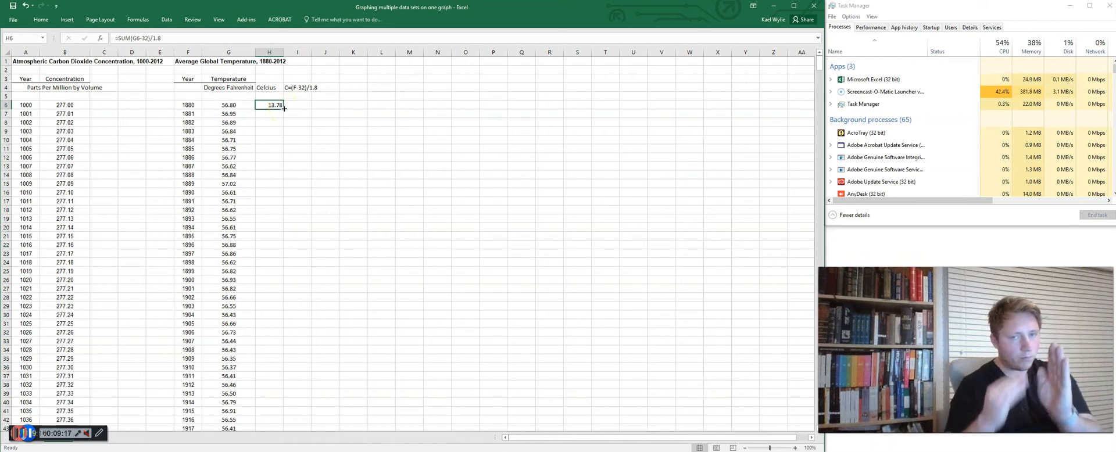
pyautogui.moveTo(284, 108); pyautogui.dragTo(283, 108)
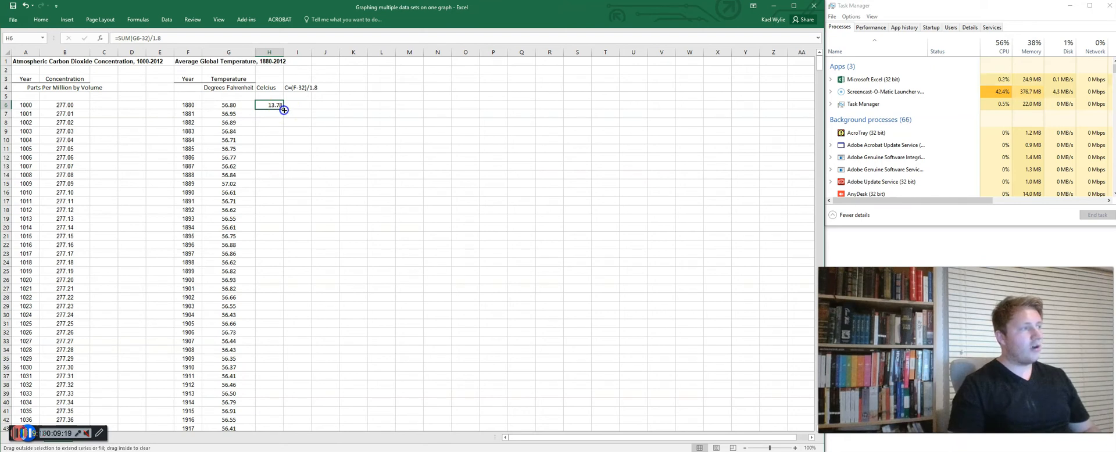
pyautogui.moveTo(286, 150); pyautogui.dragTo(276, 412)
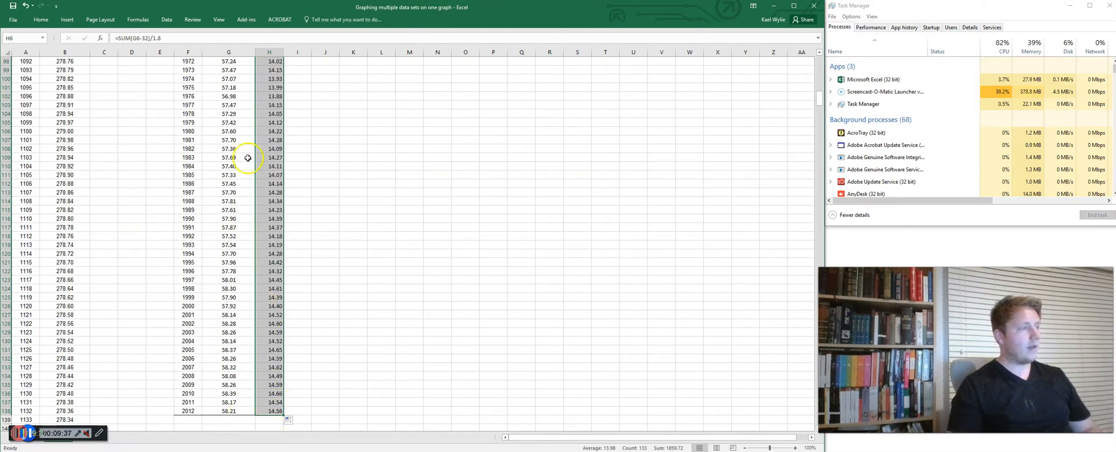
# - Check the converted Celsius column against the Fahrenheit temperatures, and compare the years covered by the temperature and carbon dioxide tables
pyautogui.click(271, 412)
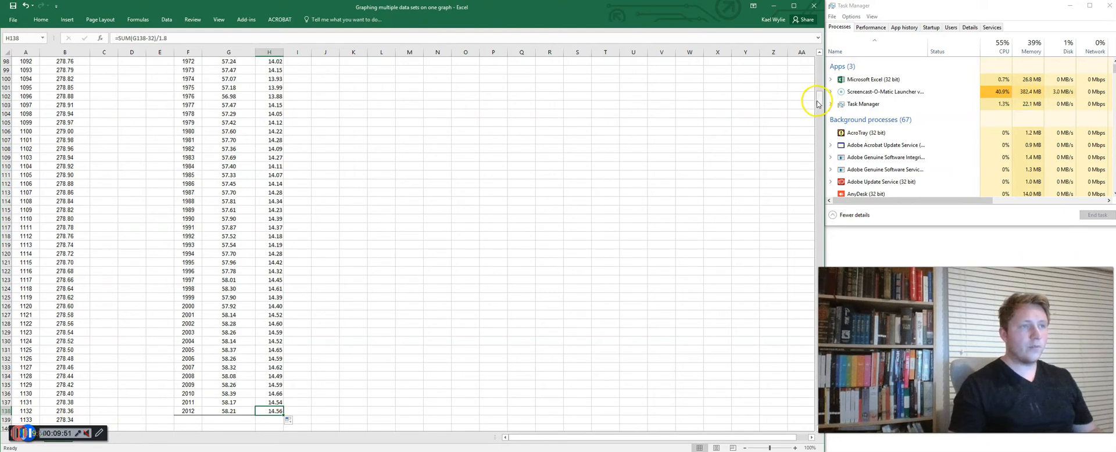
pyautogui.moveTo(818, 103); pyautogui.dragTo(819, 58)
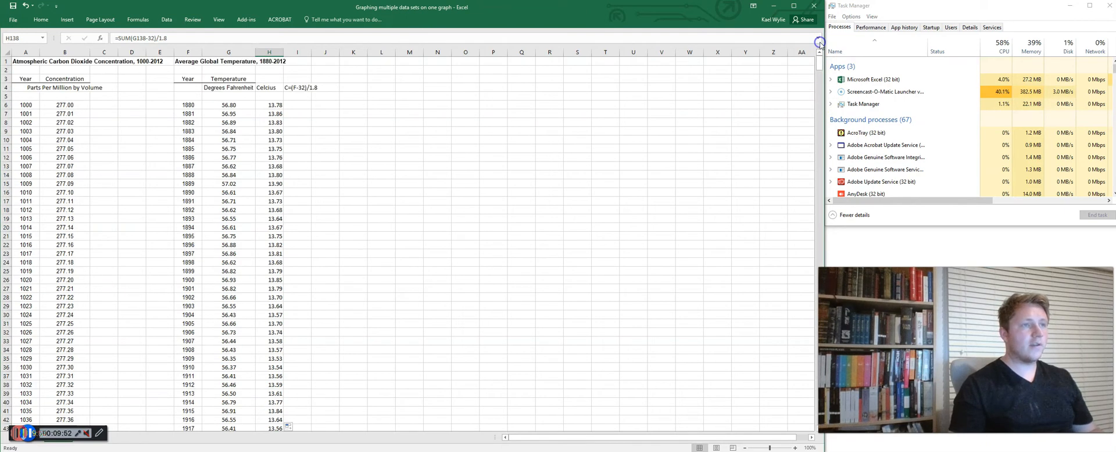
pyautogui.click(232, 103)
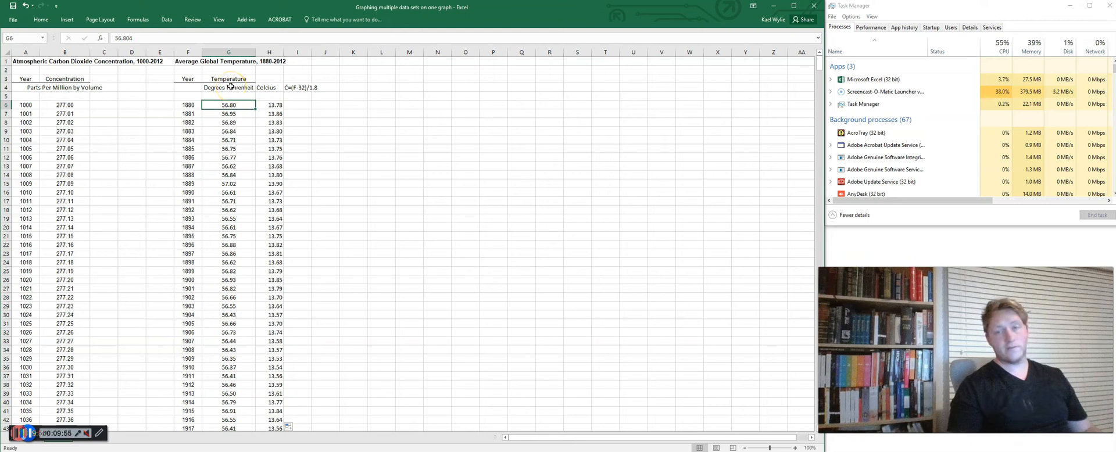
pyautogui.click(271, 88)
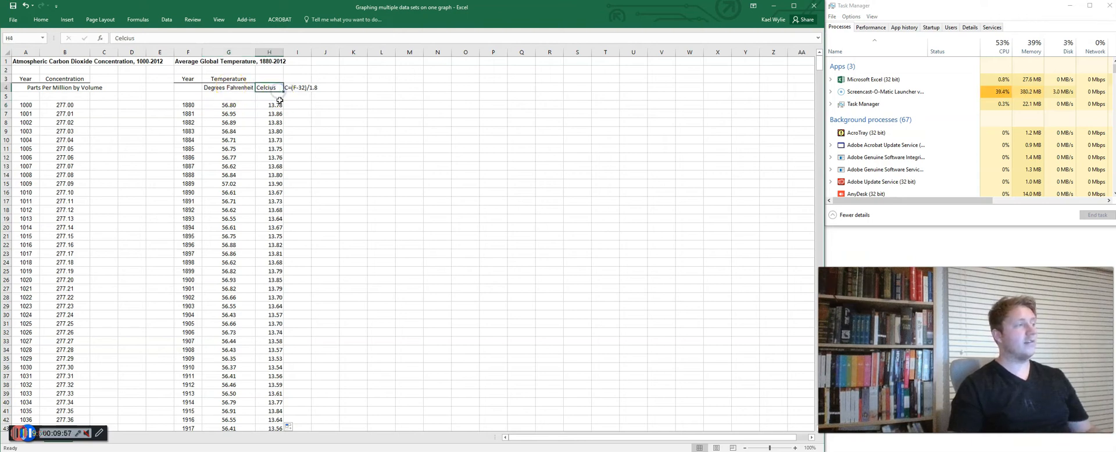
pyautogui.click(280, 105)
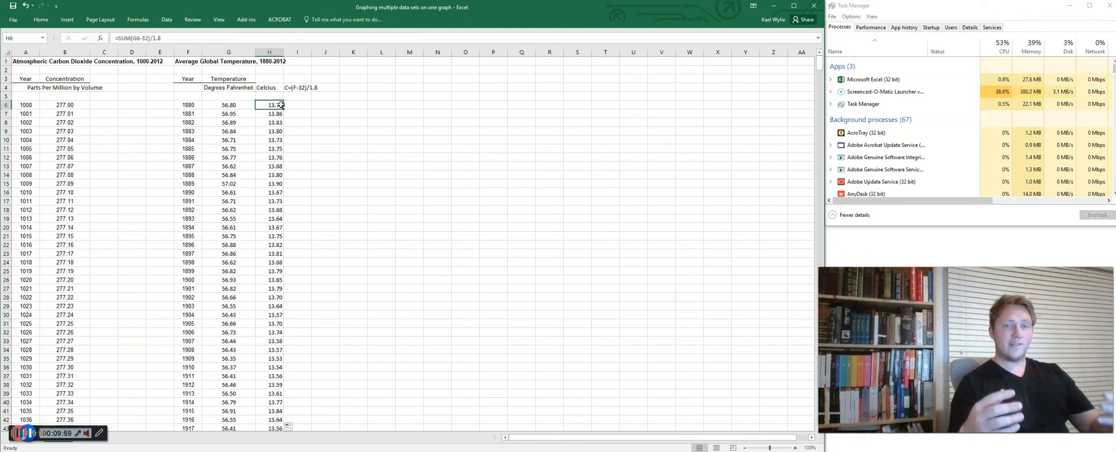
pyautogui.click(229, 105)
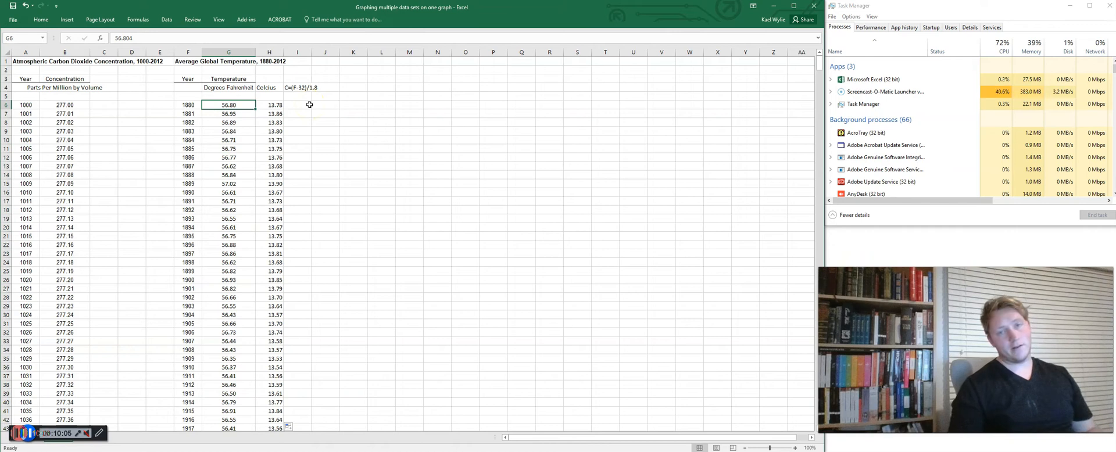
pyautogui.click(393, 105)
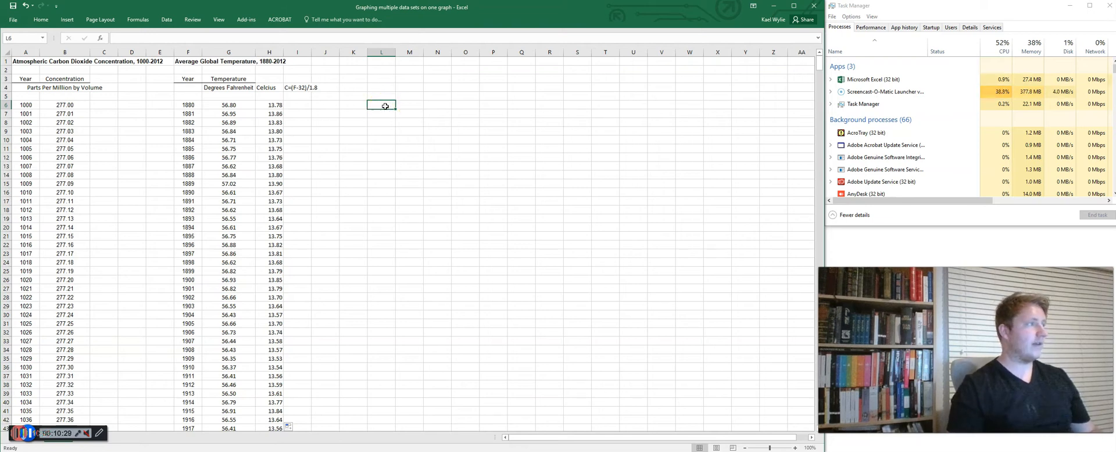
pyautogui.click(195, 105)
pyautogui.moveTo(194, 106); pyautogui.dragTo(274, 223)
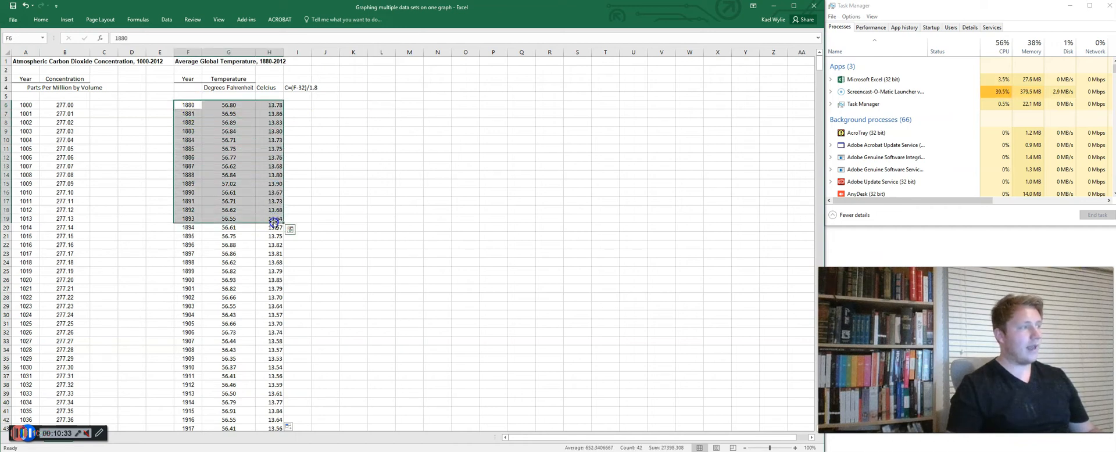
pyautogui.click(32, 104)
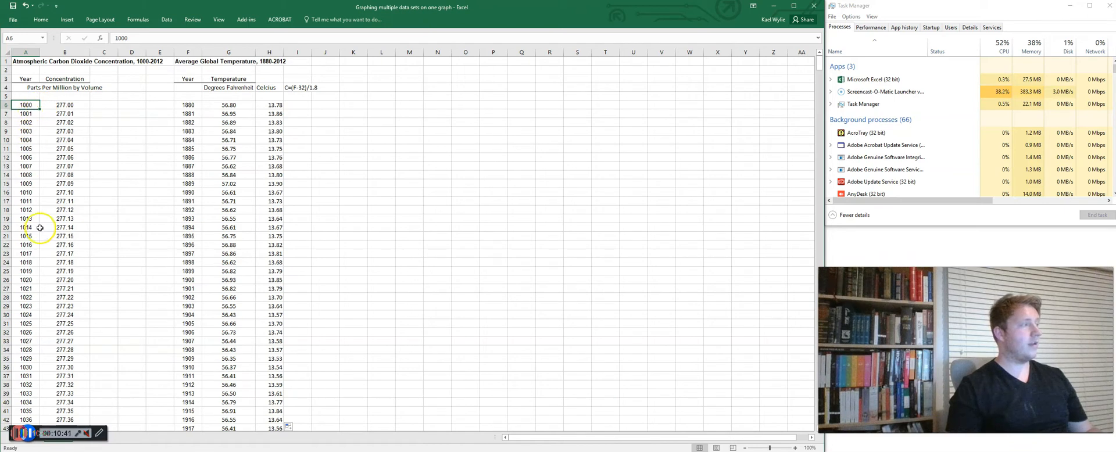
pyautogui.moveTo(821, 70); pyautogui.dragTo(813, 373)
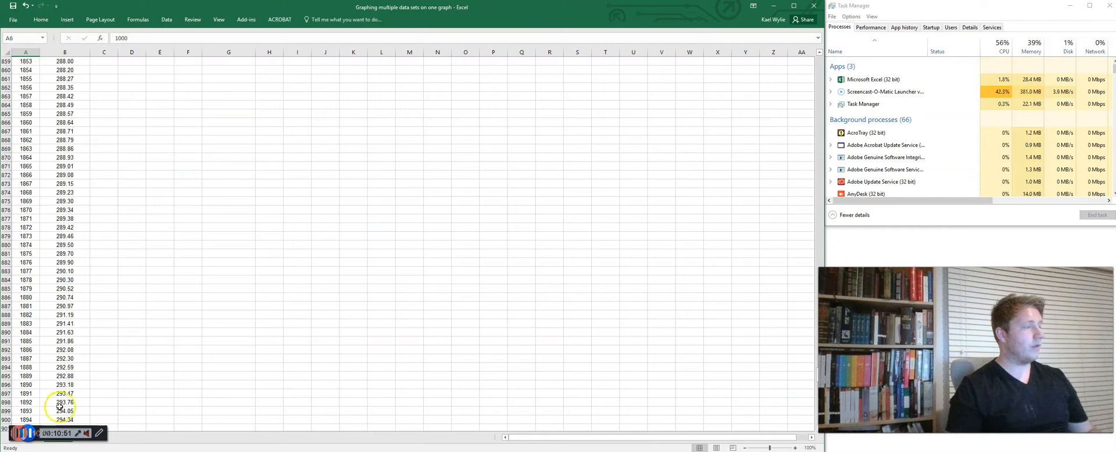
pyautogui.moveTo(813, 365); pyautogui.dragTo(813, 62)
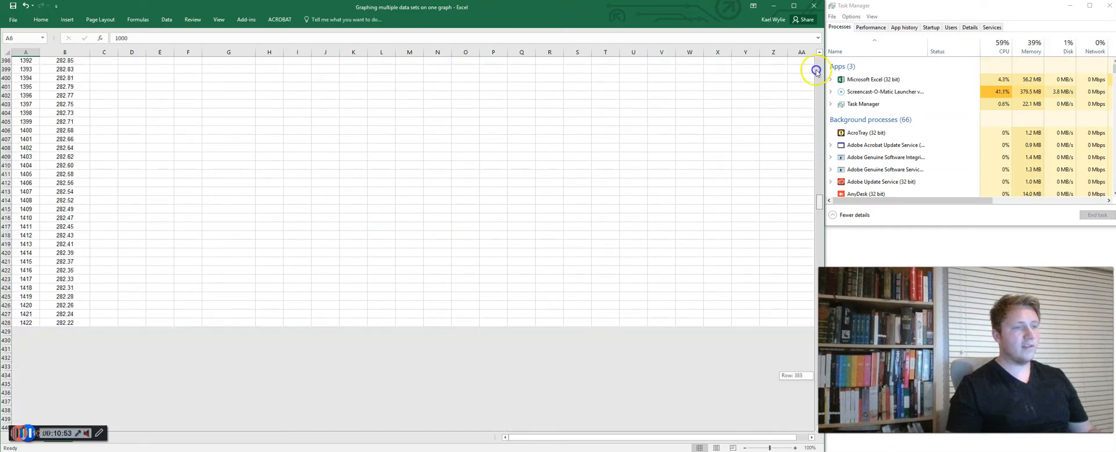
# - Insert a blank 2-D line chart and place it beside the temperature table, with its upper edge at row 4
pyautogui.click(379, 88)
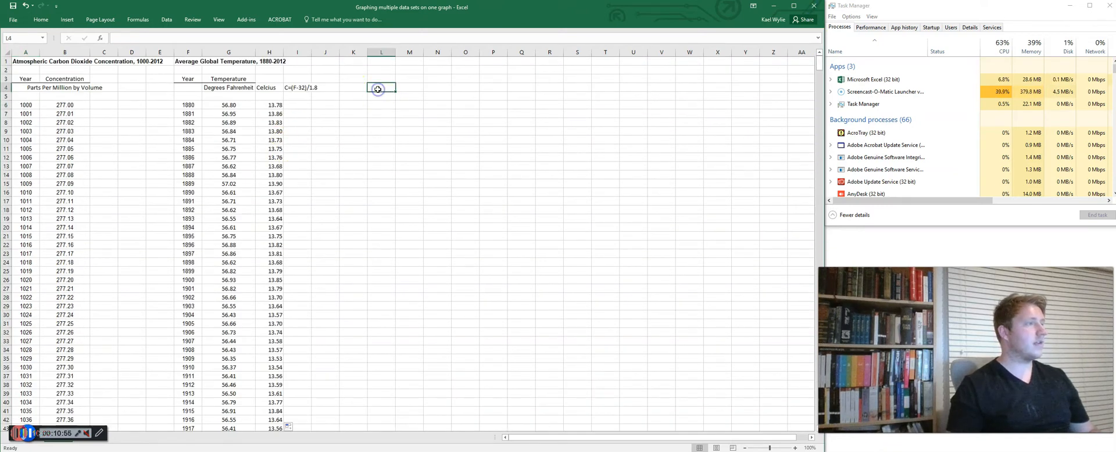
pyautogui.click(62, 20)
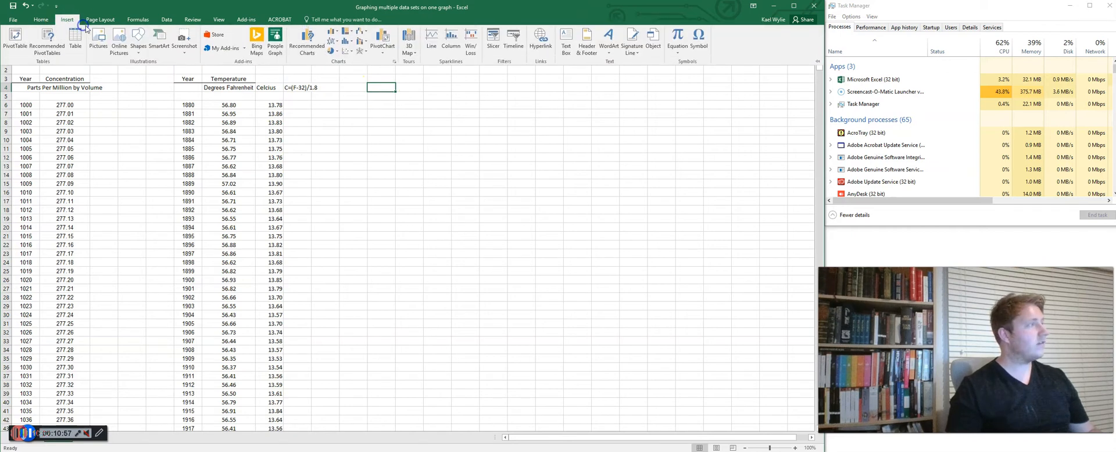
pyautogui.click(335, 44)
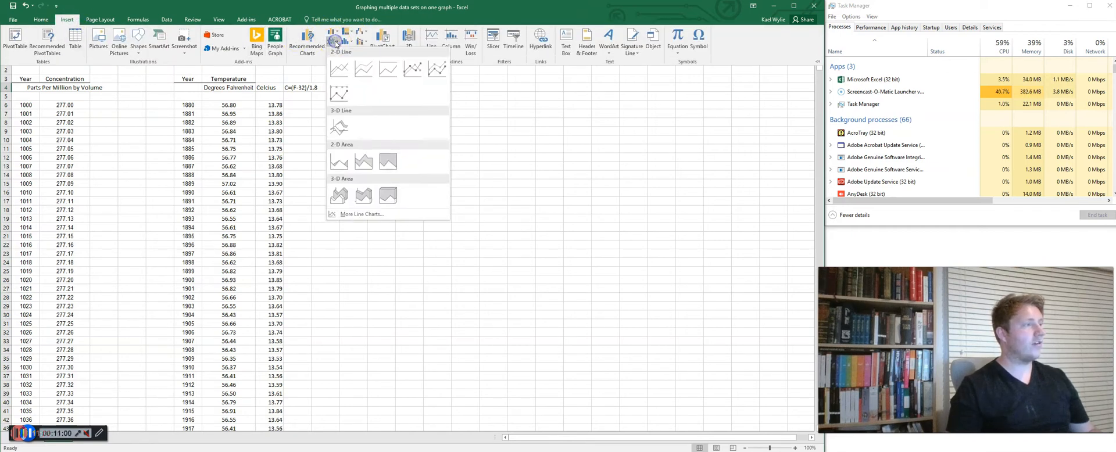
pyautogui.click(346, 70)
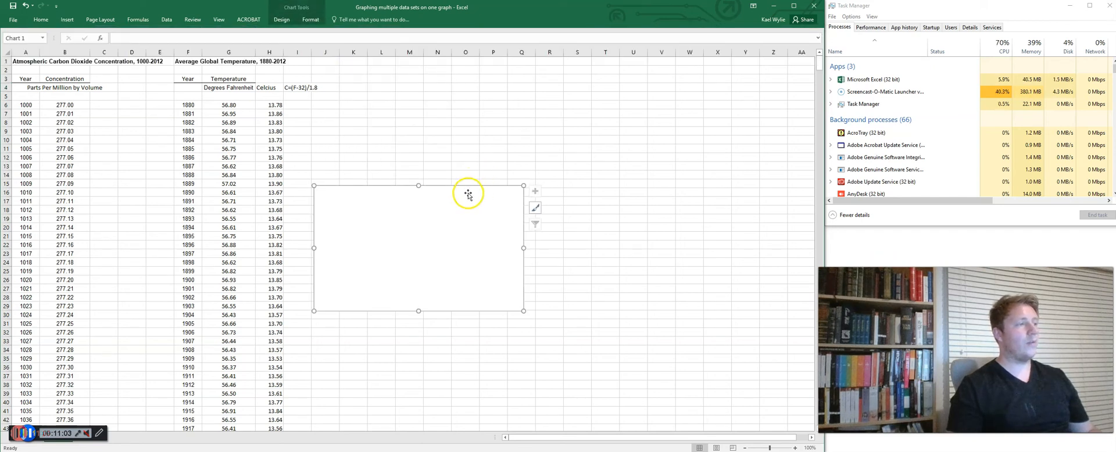
pyautogui.moveTo(469, 189); pyautogui.dragTo(515, 95)
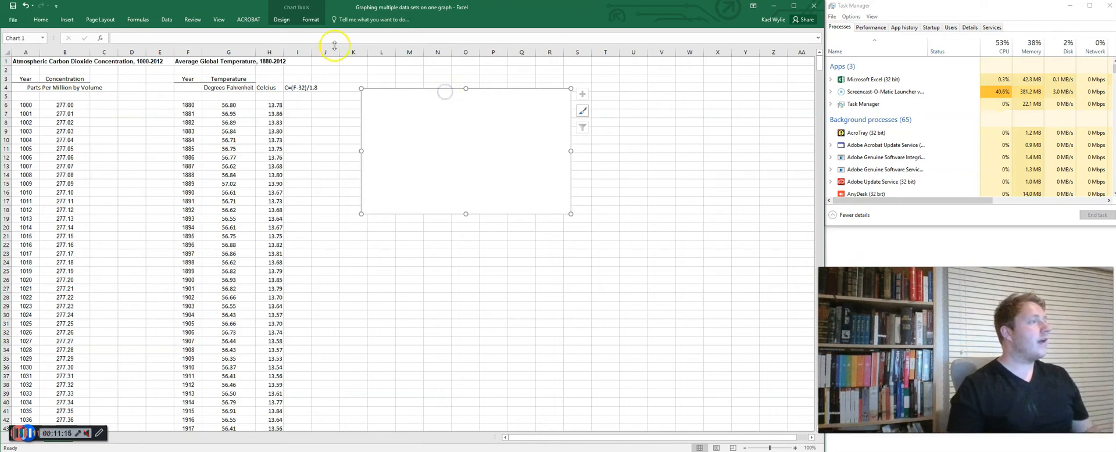
# - Open the data source selection for the blank line chart and move its dialog clear of the data tables
pyautogui.click(284, 20)
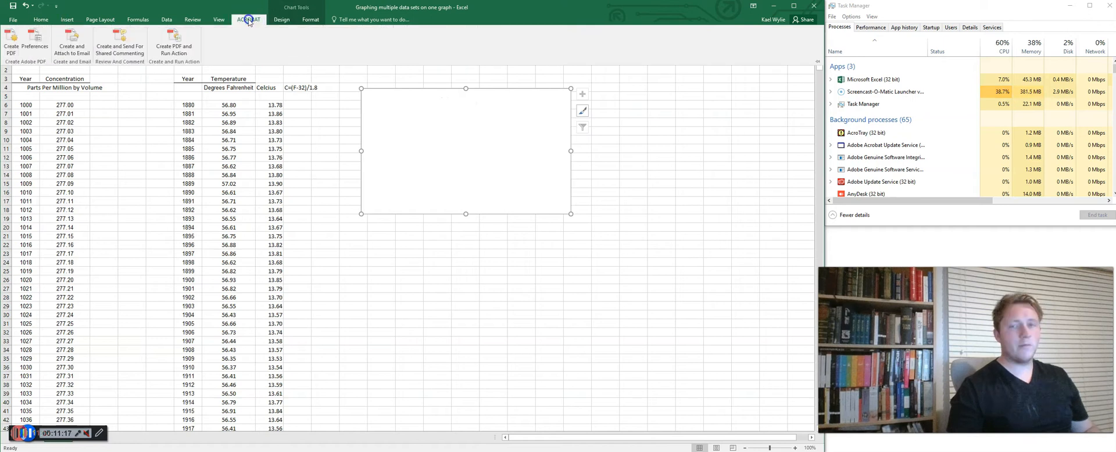
pyautogui.click(305, 19)
pyautogui.click(289, 21)
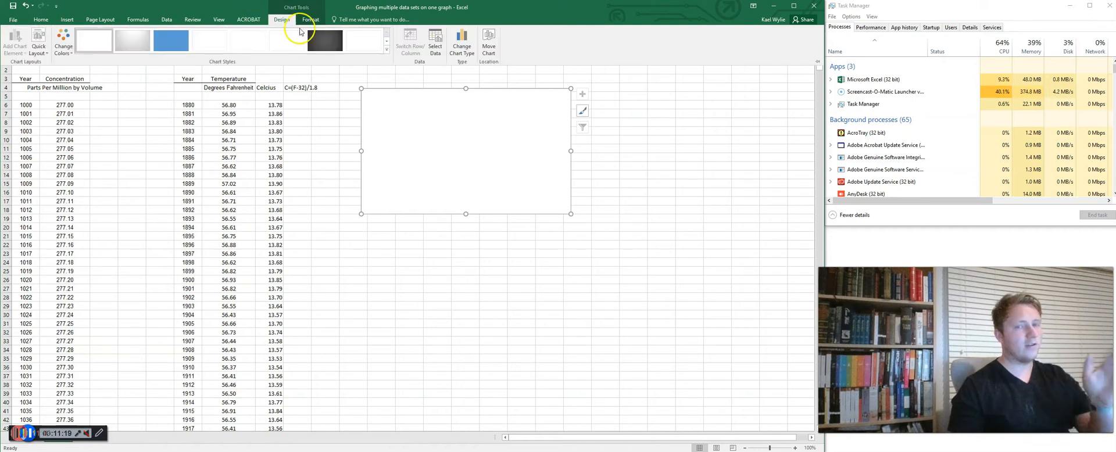
pyautogui.click(436, 45)
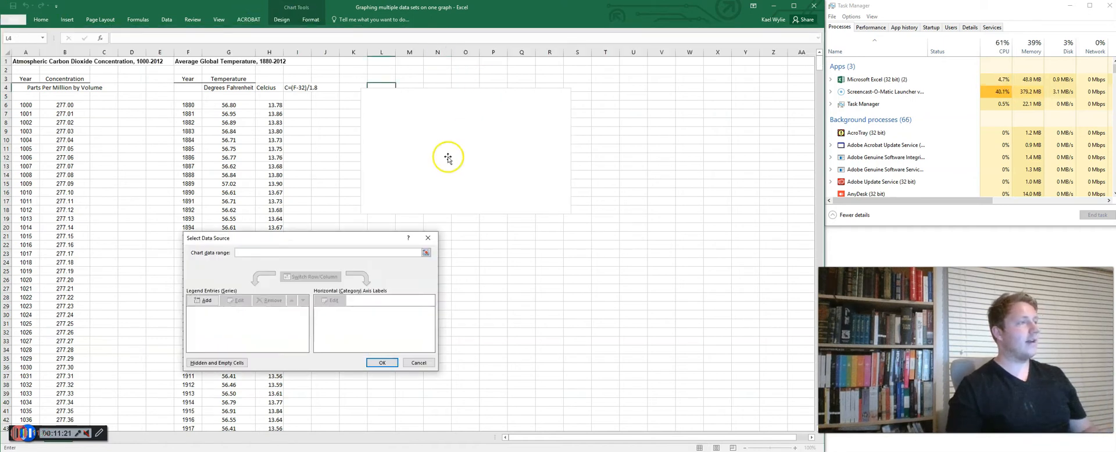
pyautogui.moveTo(300, 237); pyautogui.dragTo(537, 195)
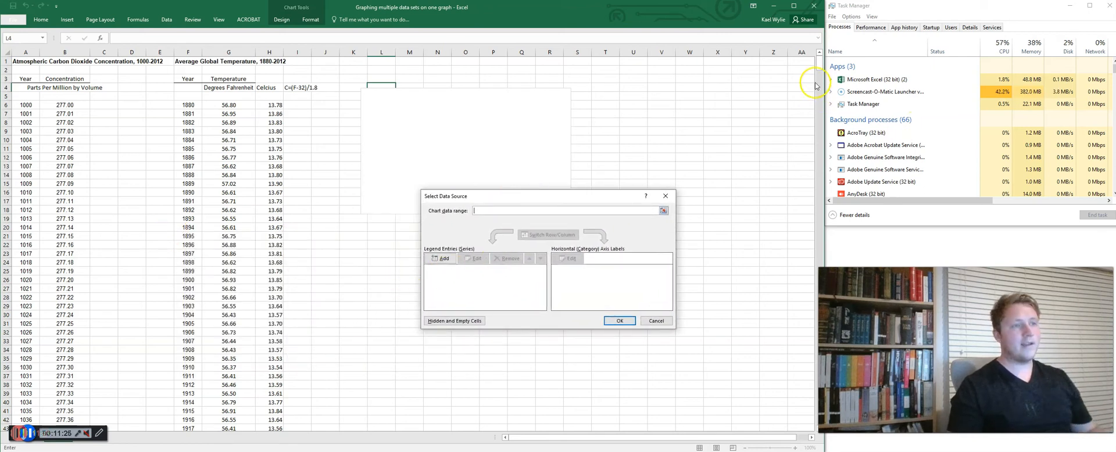
# - Add a data series to the chart and name it "Atomspheric O2 Concentration"
pyautogui.click(440, 258)
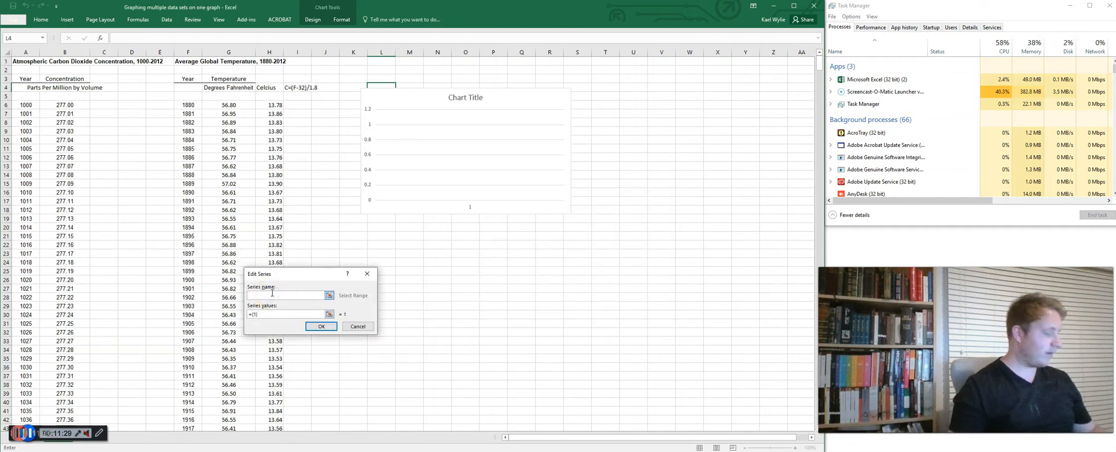
pyautogui.write('CO2 Concentration')
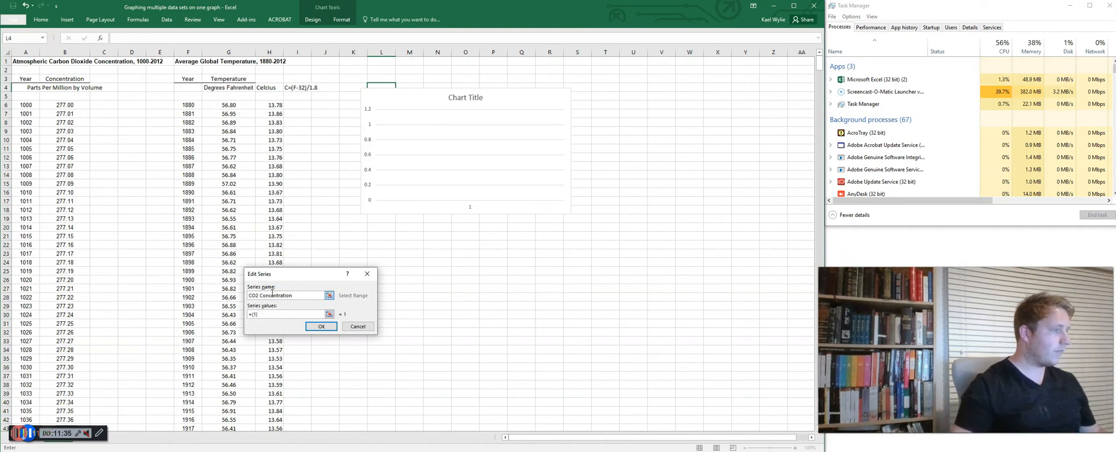
pyautogui.press('Left')
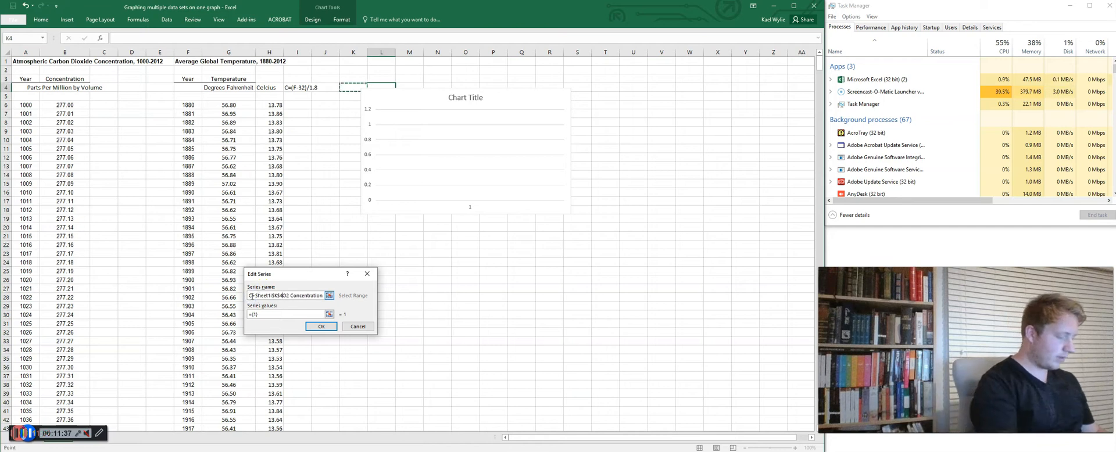
pyautogui.write('Atomspheric')
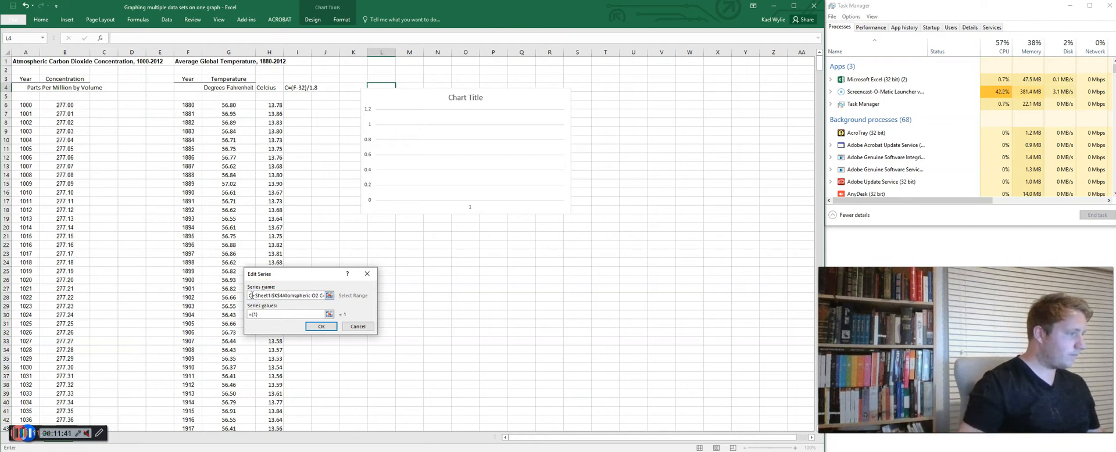
pyautogui.click(290, 295)
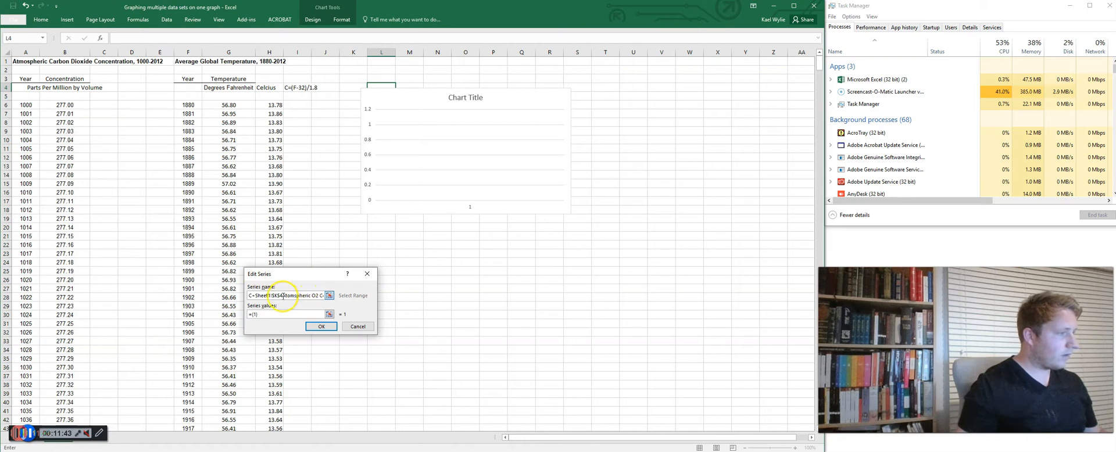
pyautogui.press('BackSpace')
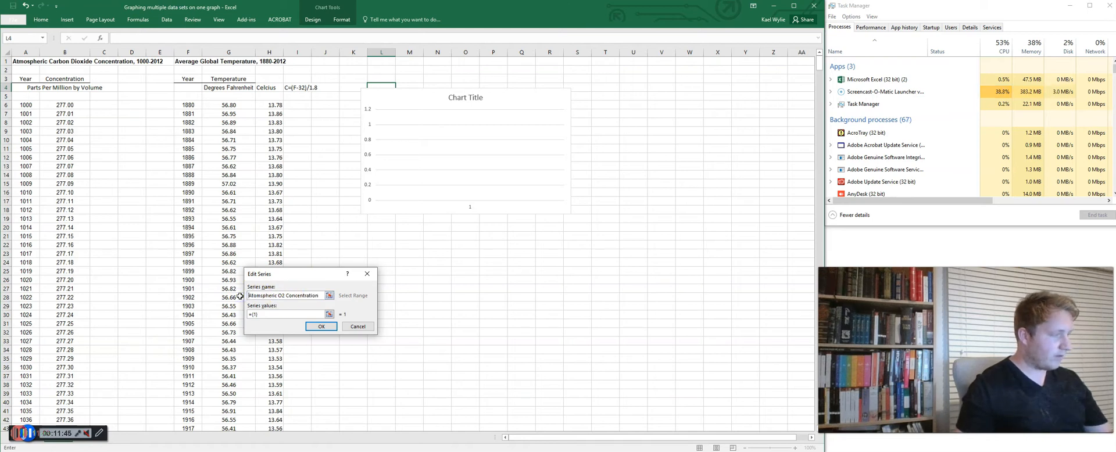
# - Set the series values to the 1880–2012 carbon dioxide concentrations in Sheet1 cells B886:B1018 and accept the series
pyautogui.click(249, 317)
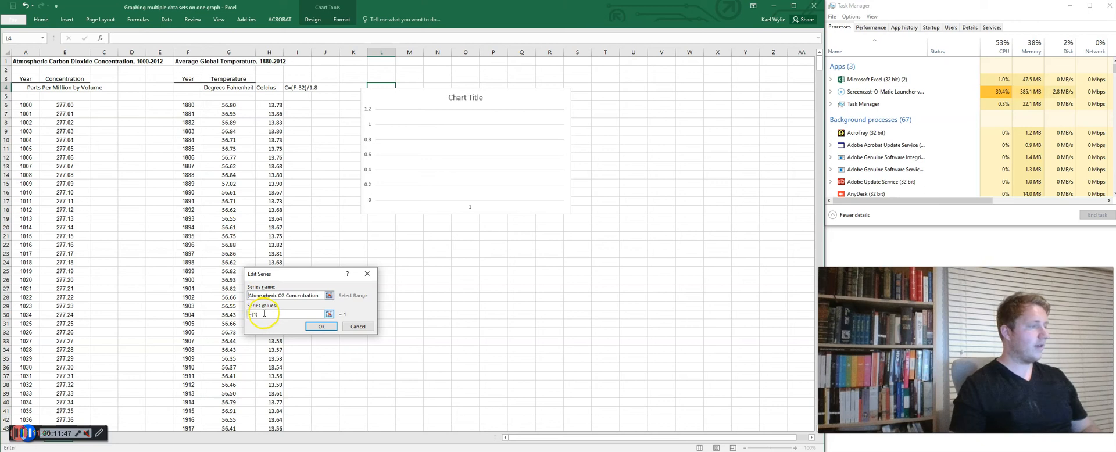
pyautogui.moveTo(265, 315); pyautogui.dragTo(247, 314)
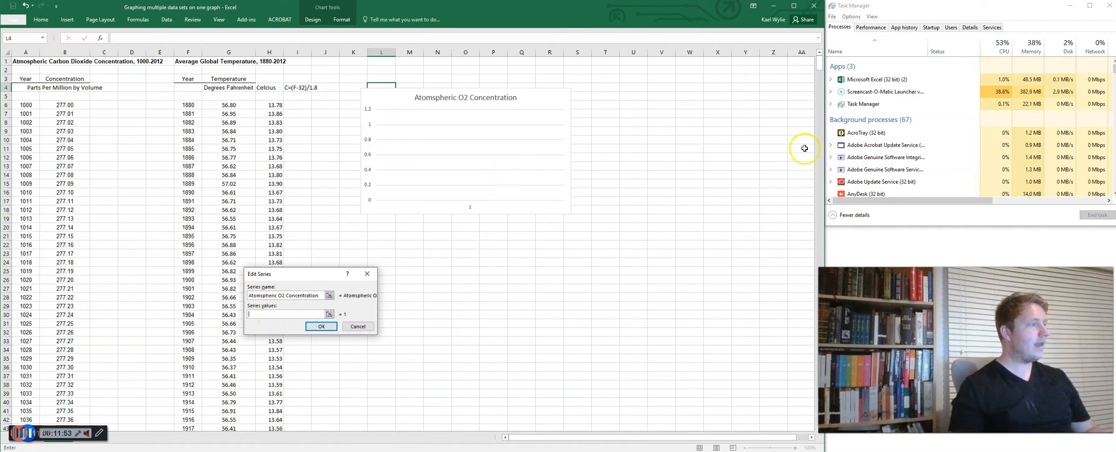
pyautogui.moveTo(821, 73); pyautogui.dragTo(817, 379)
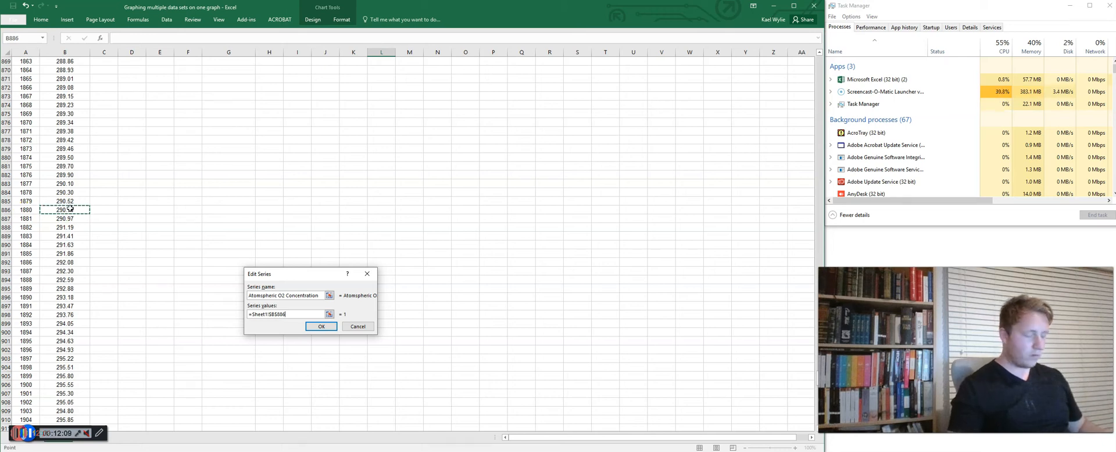
pyautogui.hotkey('ctrl', 'shift', 'Down')
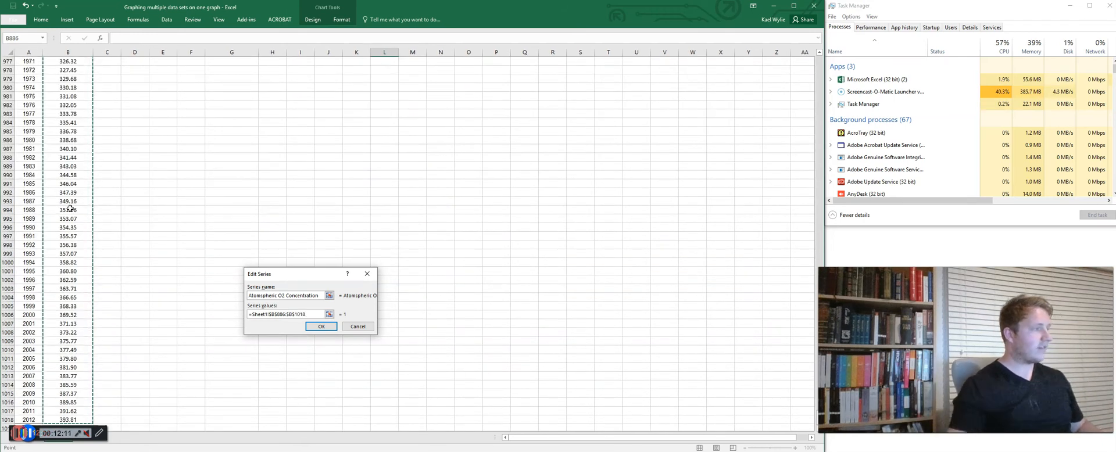
pyautogui.scroll(-5, 162, 256)
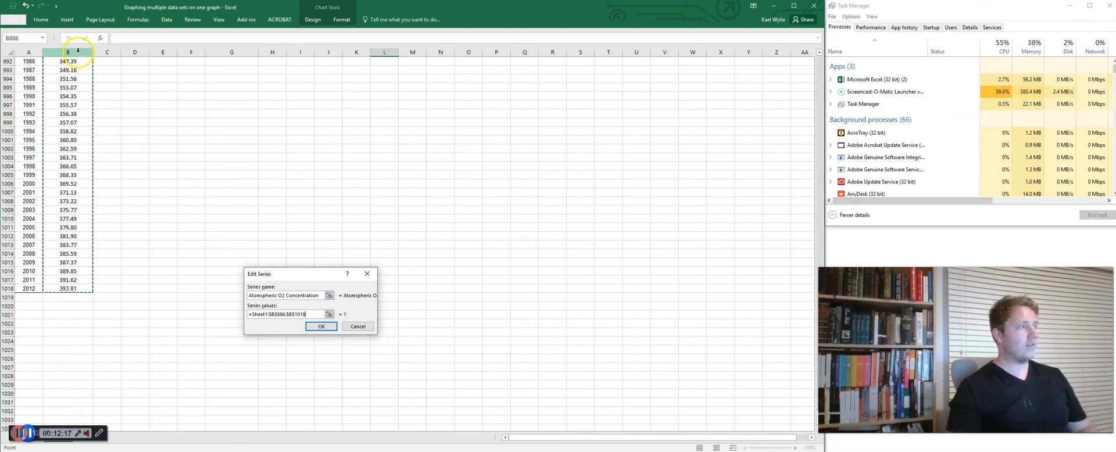
pyautogui.scroll(4, 157, 144)
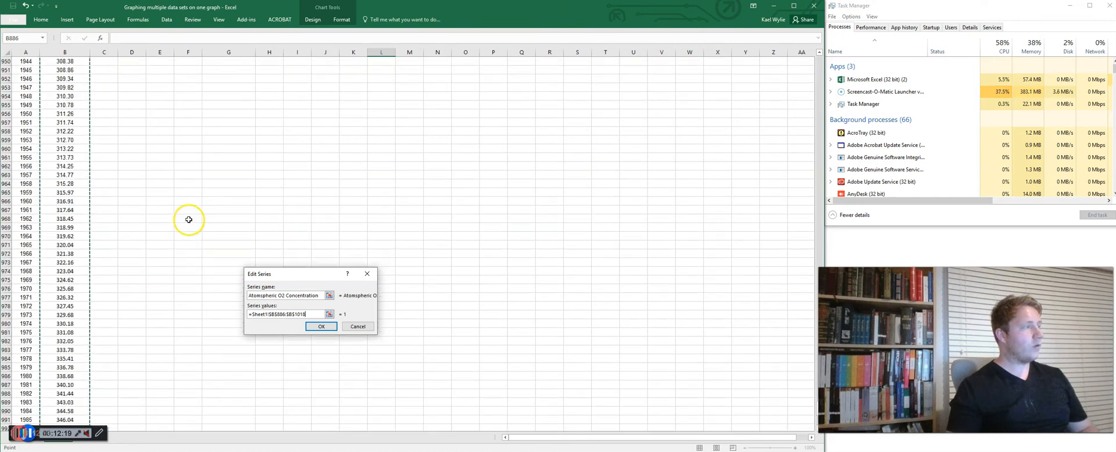
pyautogui.click(321, 326)
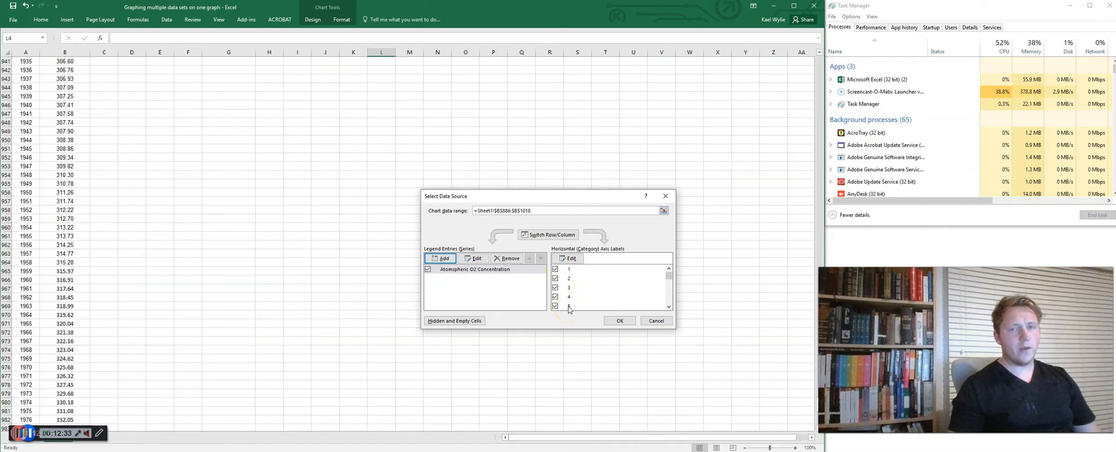
# - Set the horizontal axis labels to the years 1880–2012 in cells A886:A1018 and apply the chart data
pyautogui.click(571, 258)
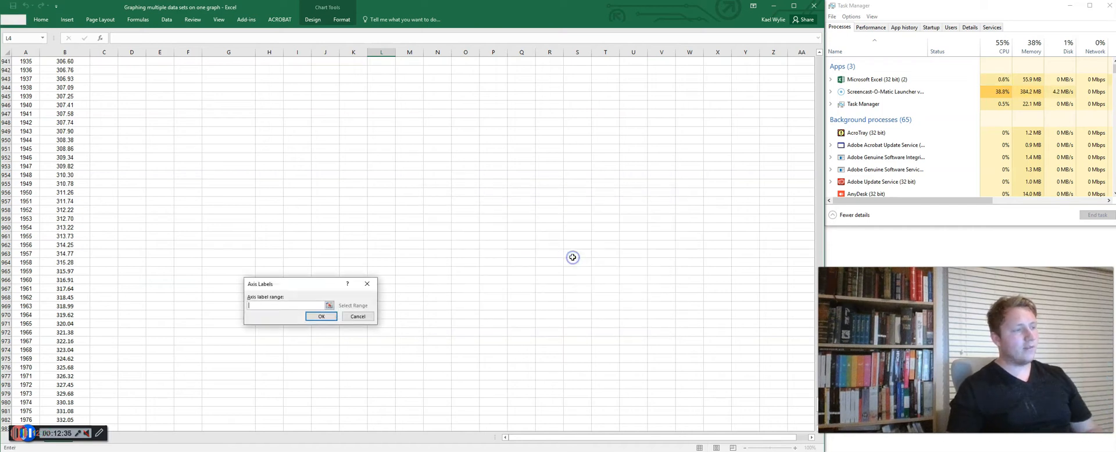
pyautogui.moveTo(816, 402); pyautogui.dragTo(817, 374)
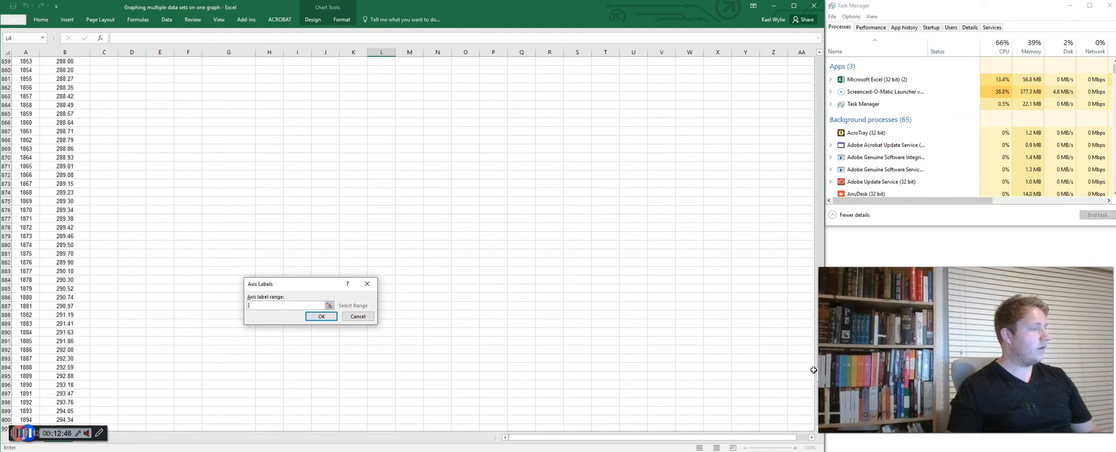
pyautogui.click(27, 298)
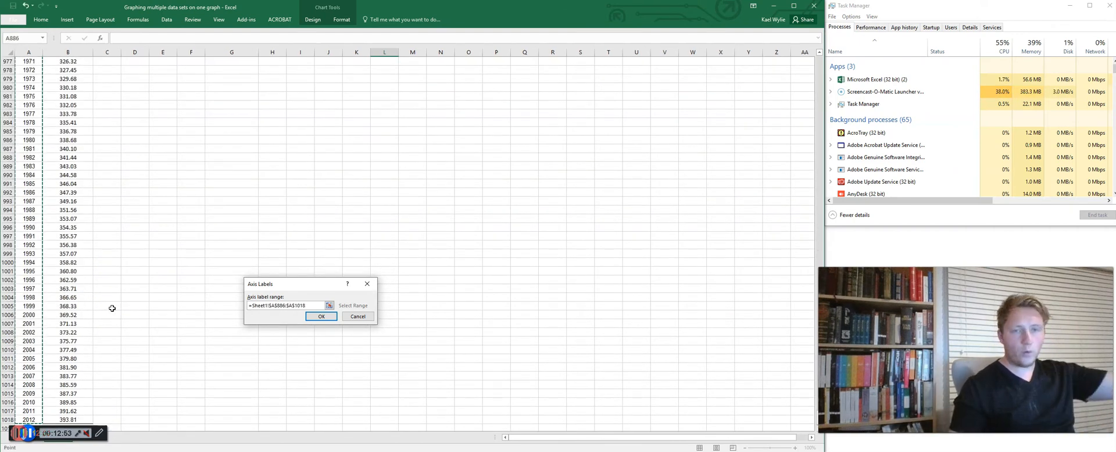
pyautogui.click(313, 318)
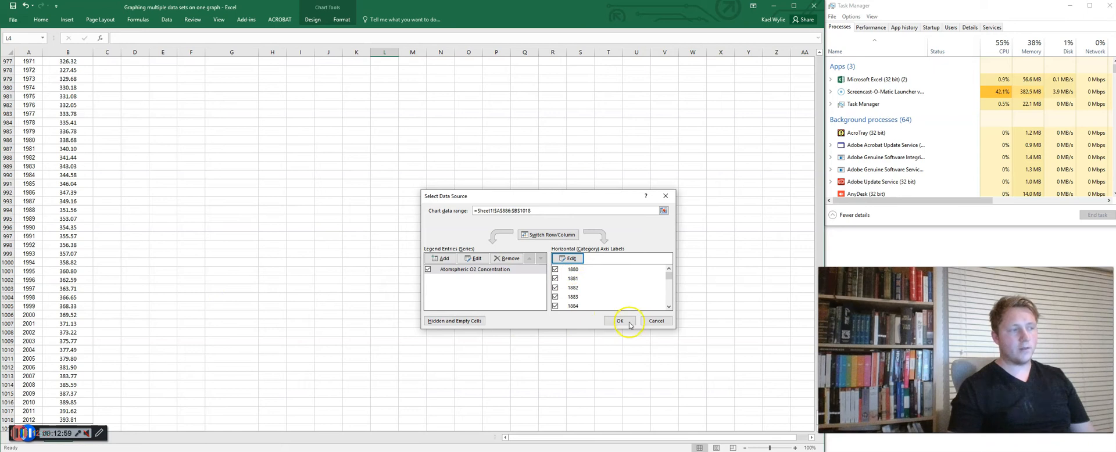
pyautogui.click(619, 321)
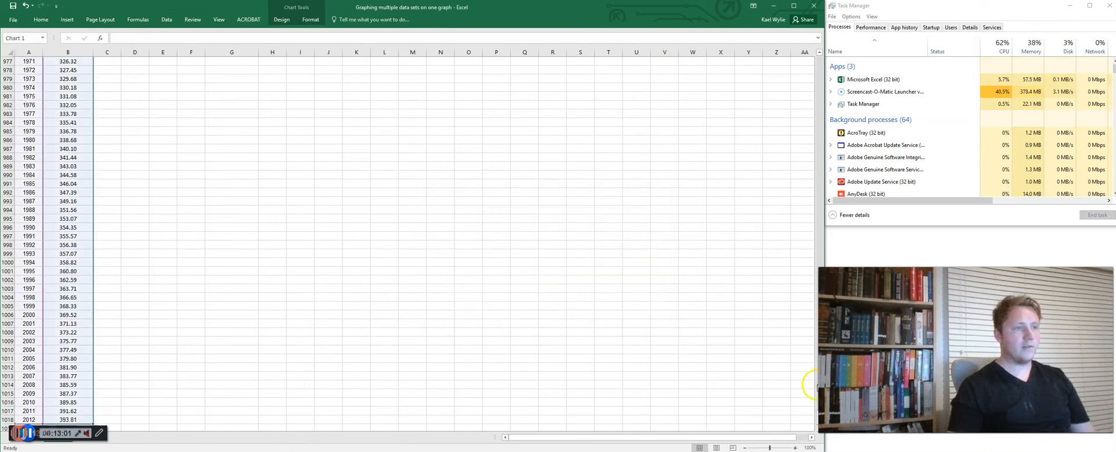
# - Make the concentration chart slightly taller by extending its lower edge, and deselect it
pyautogui.moveTo(812, 417); pyautogui.dragTo(809, 49)
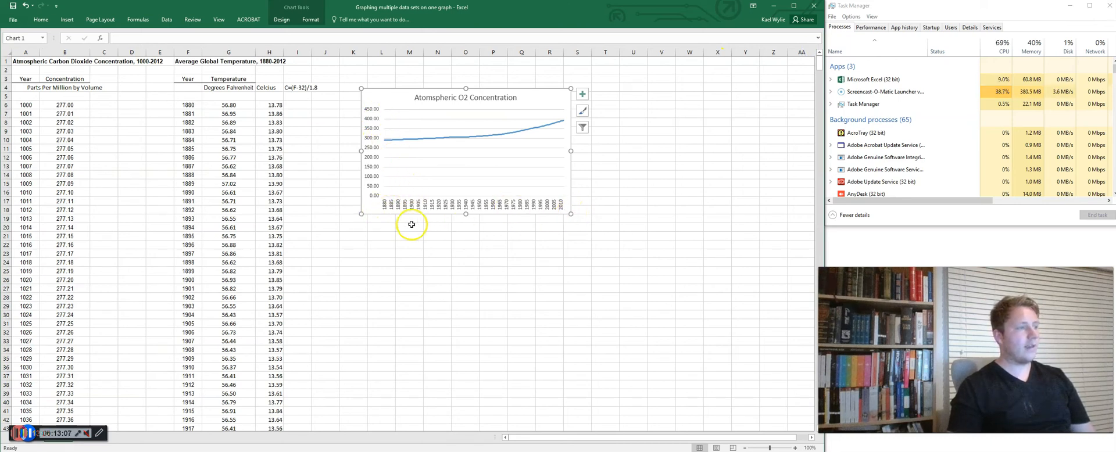
pyautogui.moveTo(571, 215)
pyautogui.mouseDown()
pyautogui.moveTo(757, 246)
pyautogui.moveTo(573, 244)
pyautogui.moveTo(475, 222)
pyautogui.moveTo(570, 224)
pyautogui.mouseUp()
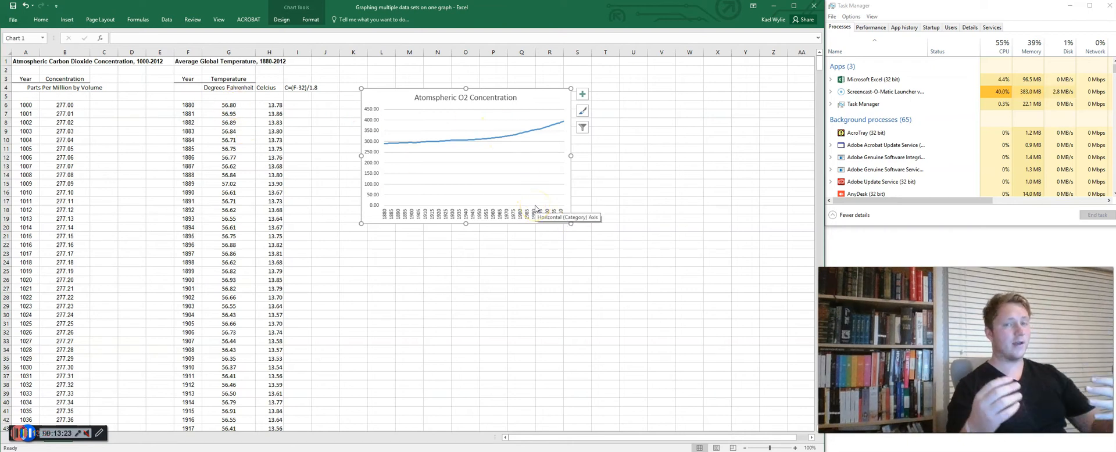
pyautogui.click(527, 244)
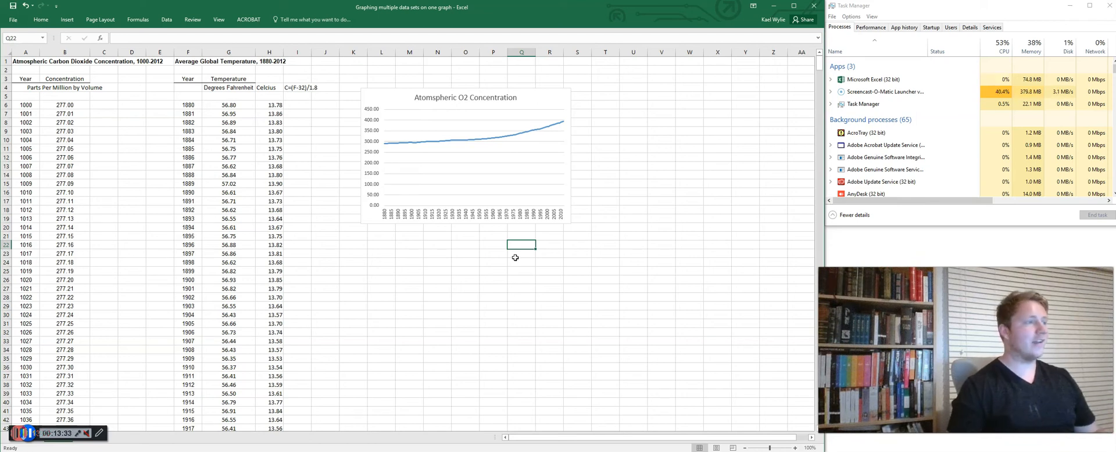
# - Add a second data series to the concentration chart and name it "Temperature Degrees Celcius"
pyautogui.click(562, 105)
pyautogui.click(634, 140)
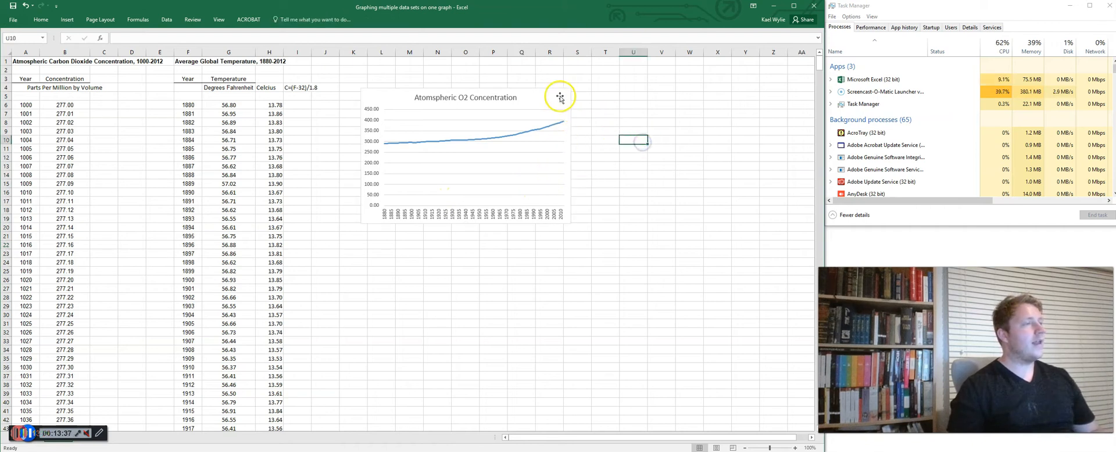
pyautogui.click(560, 98)
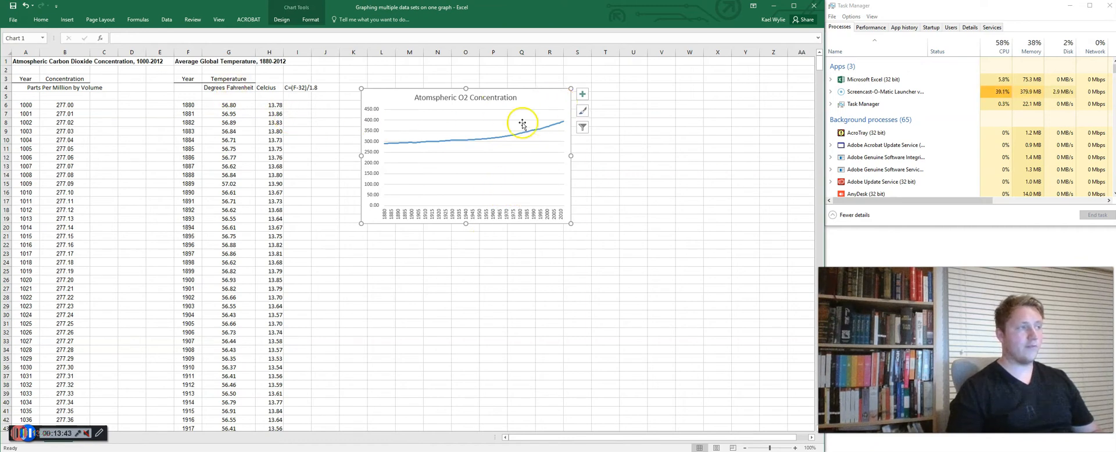
pyautogui.click(567, 96)
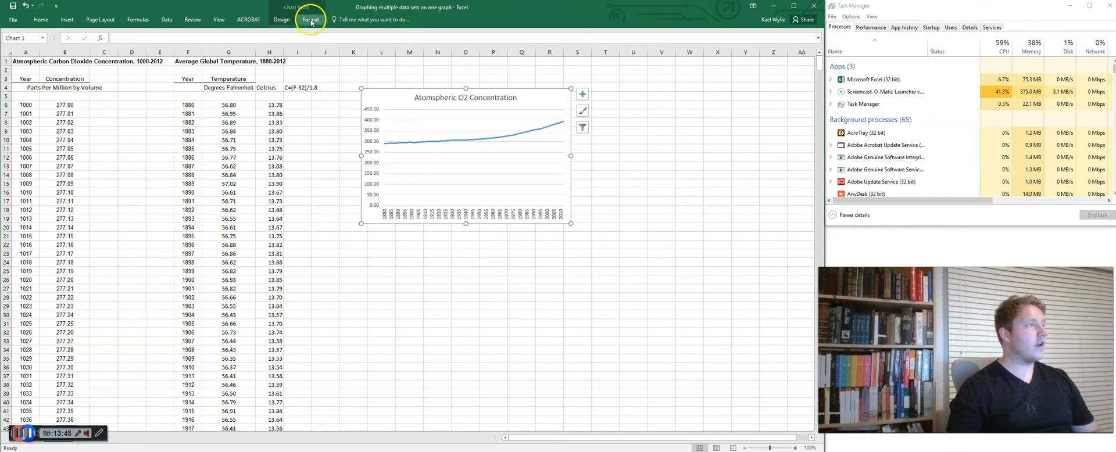
pyautogui.click(283, 21)
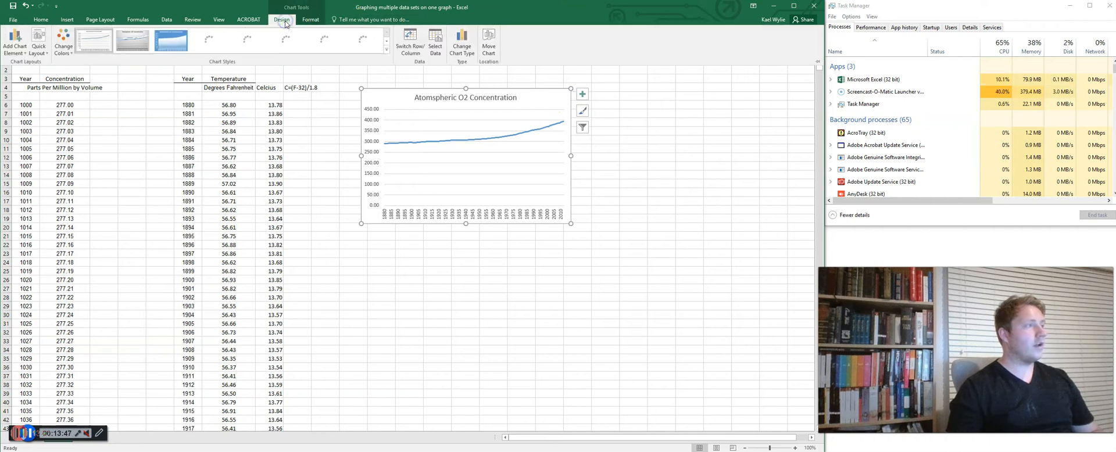
pyautogui.click(435, 37)
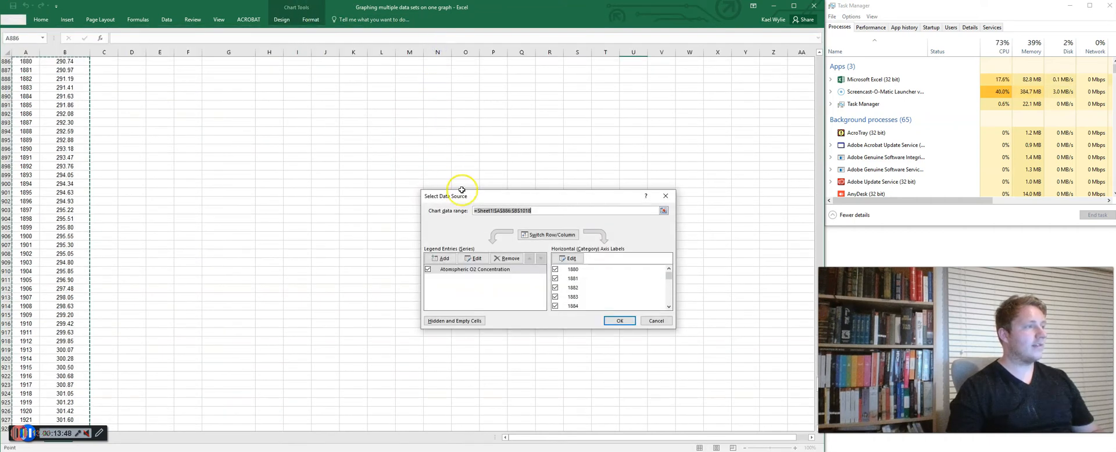
pyautogui.click(440, 258)
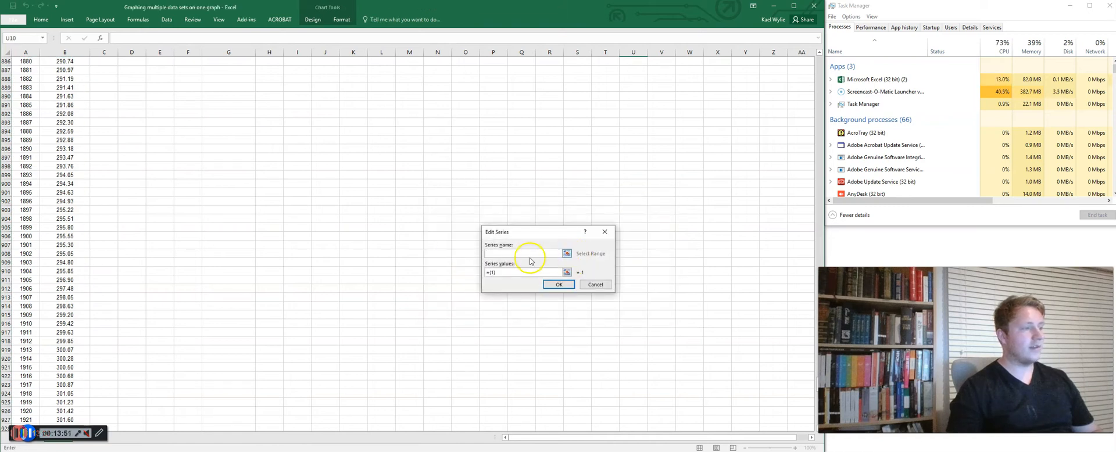
pyautogui.write('1')
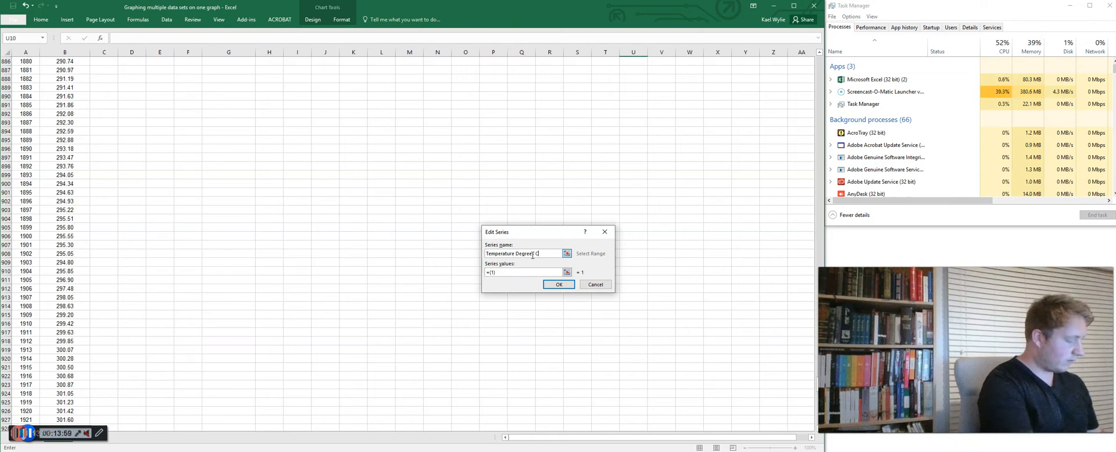
pyautogui.click(523, 265)
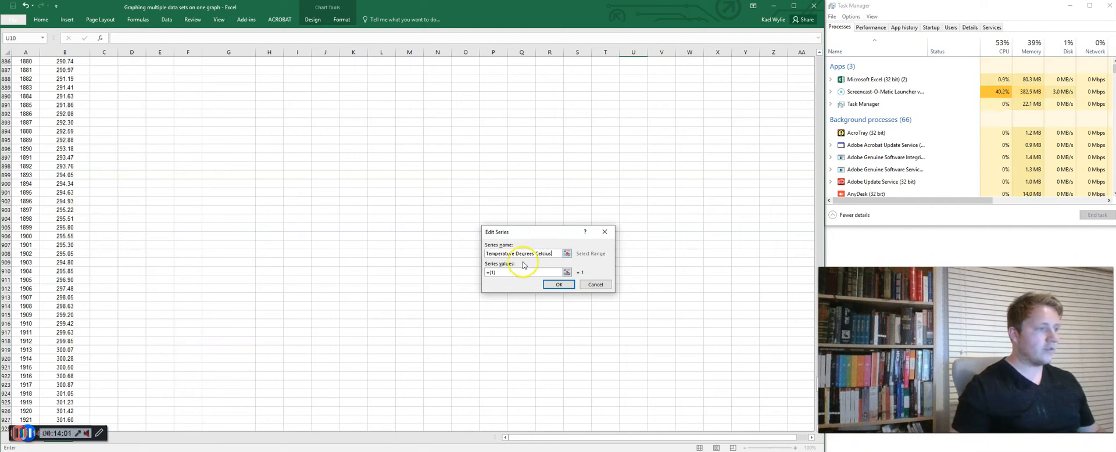
# - Set the temperature series values to the Celsius temperatures in Sheet1 cells H6:H138 and accept the series
pyautogui.moveTo(515, 273); pyautogui.dragTo(486, 277)
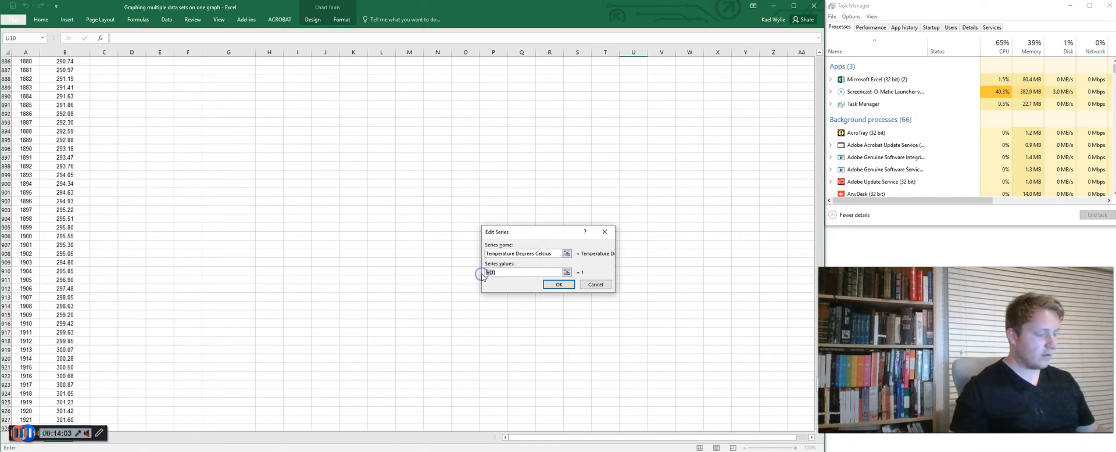
pyautogui.moveTo(816, 365); pyautogui.dragTo(816, 53)
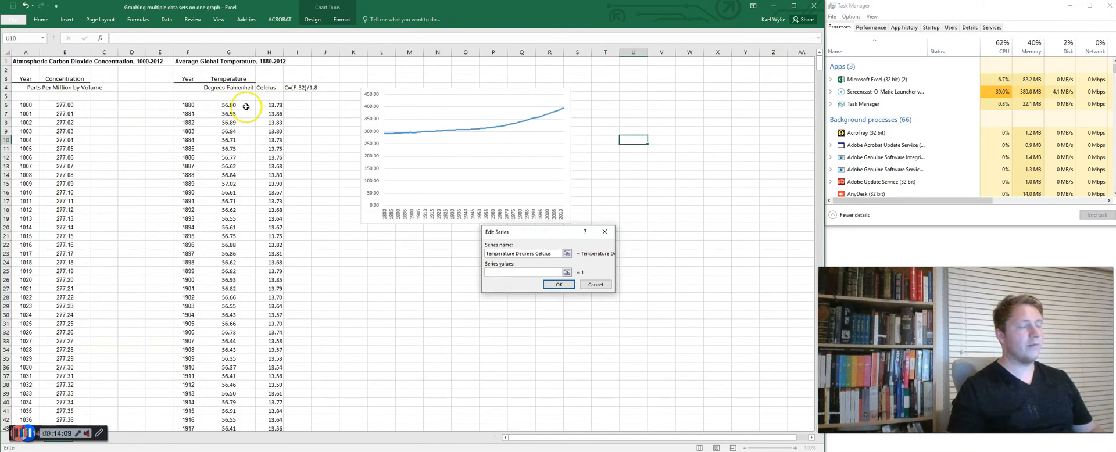
pyautogui.click(275, 105)
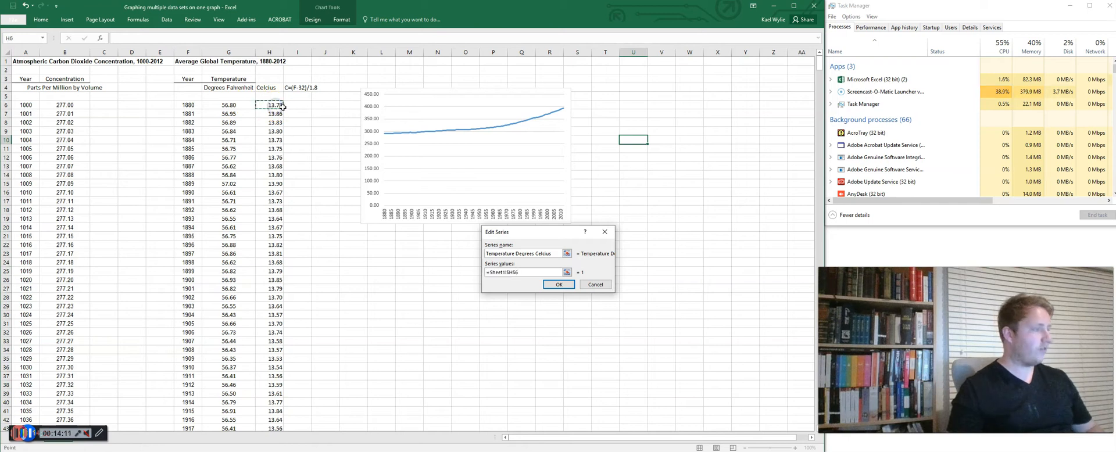
pyautogui.hotkey('ctrl', 'shift', 'Down')
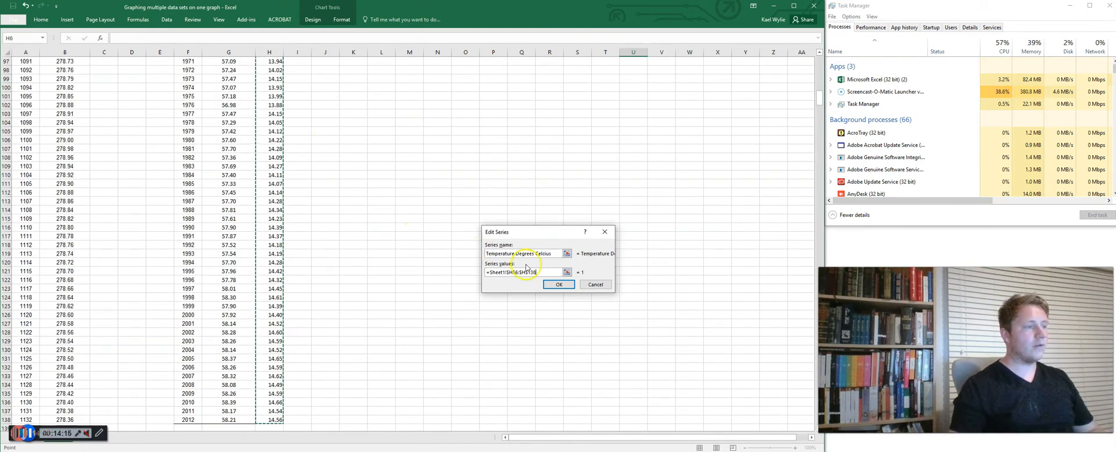
pyautogui.click(558, 285)
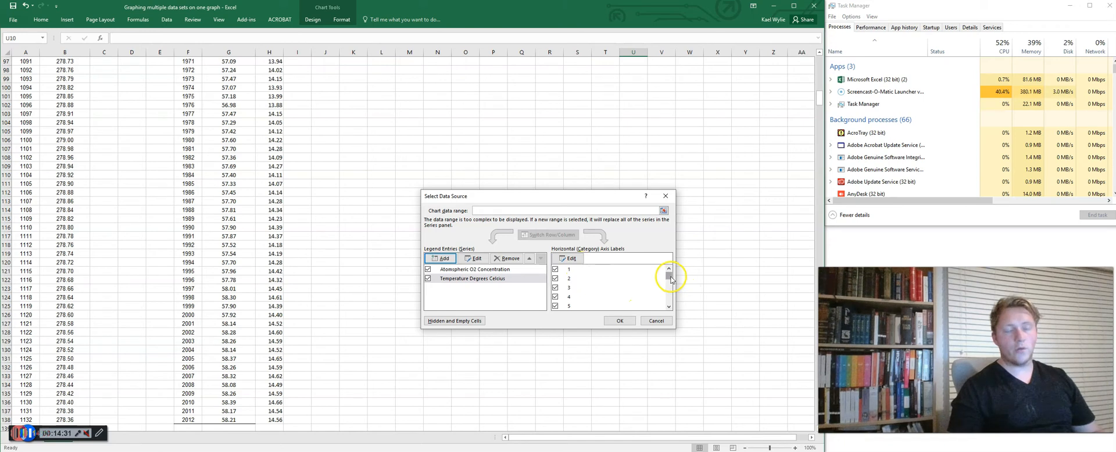
# - Set the horizontal axis labels for the temperature series to the years 1880–2012 in cells F6:F138
pyautogui.click(567, 258)
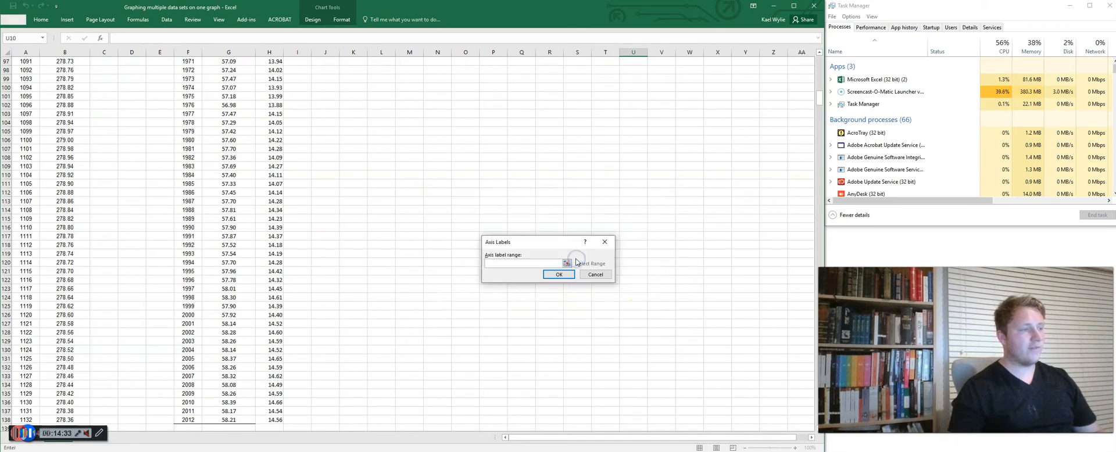
pyautogui.moveTo(818, 96); pyautogui.dragTo(818, 53)
pyautogui.click(192, 105)
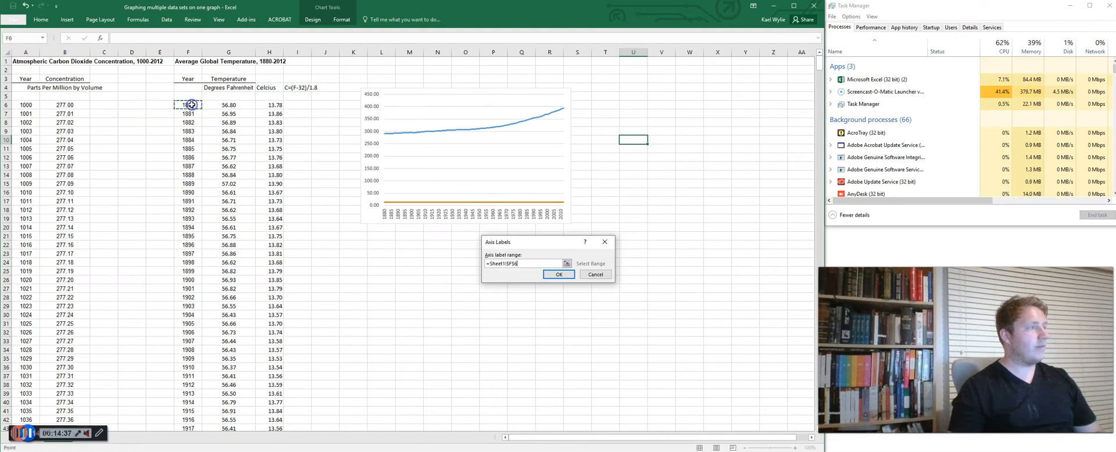
pyautogui.hotkey('ctrl', 'shift', 'Down')
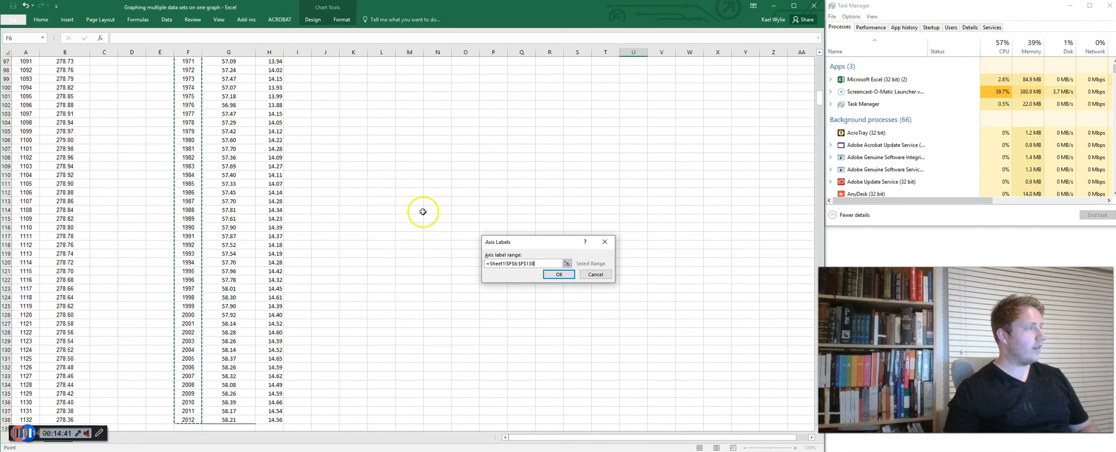
pyautogui.click(558, 274)
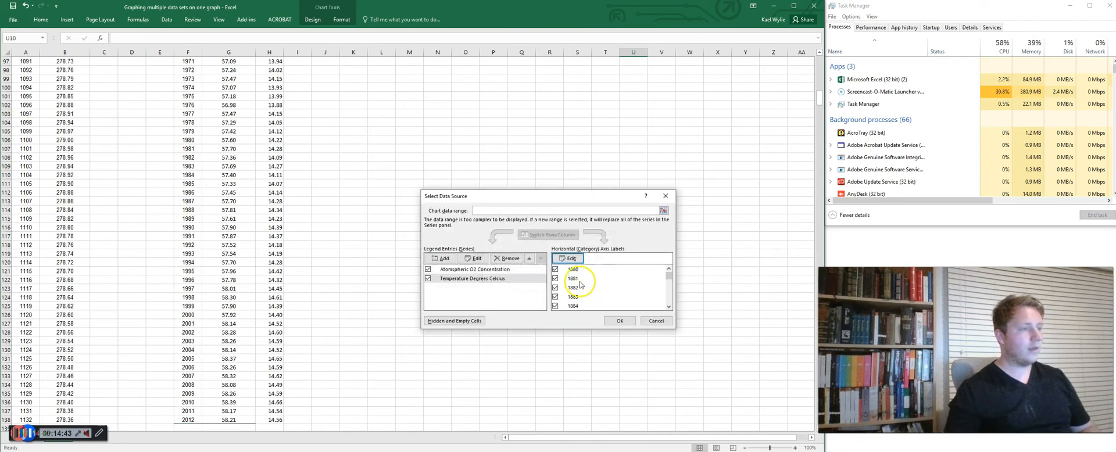
# - Check the axis labels of both series, apply the chart data and return to the chart
pyautogui.click(503, 269)
pyautogui.click(505, 278)
pyautogui.click(510, 269)
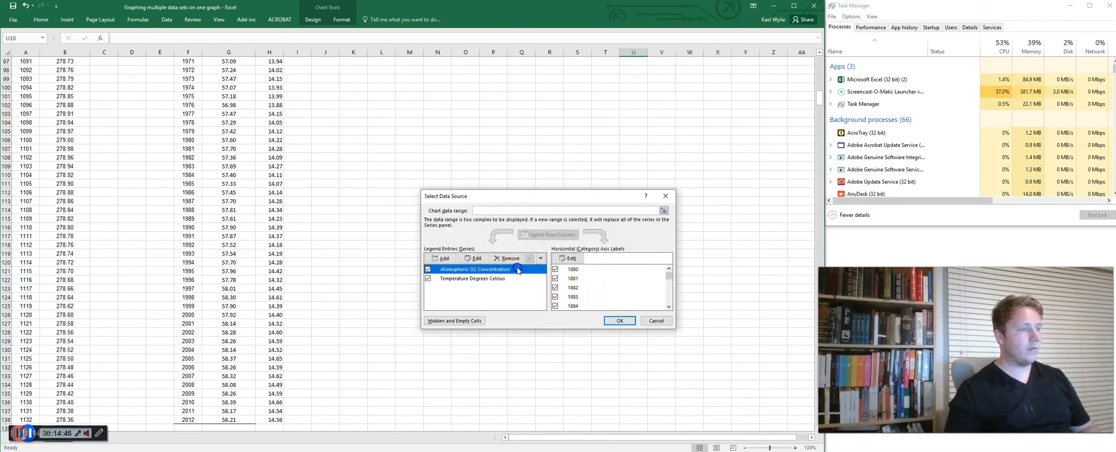
pyautogui.click(620, 320)
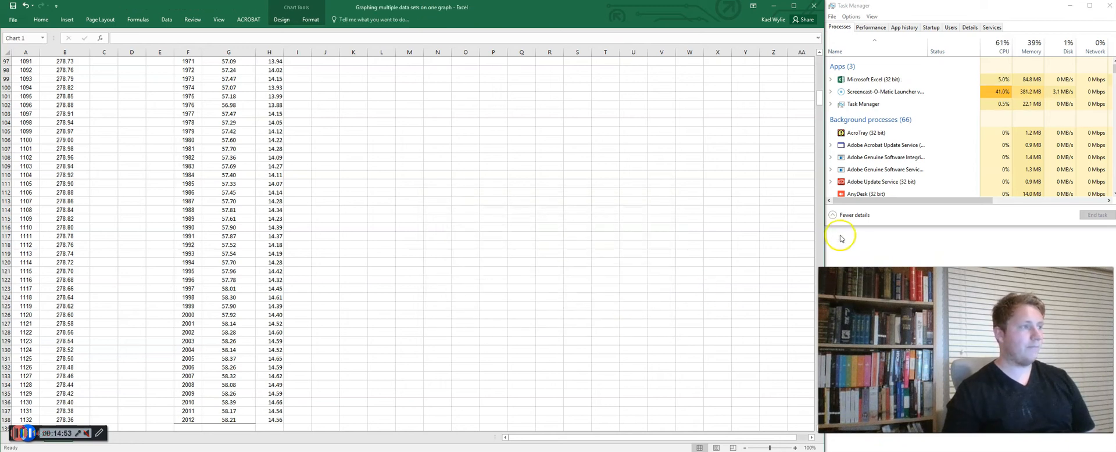
pyautogui.moveTo(819, 97); pyautogui.dragTo(817, 49)
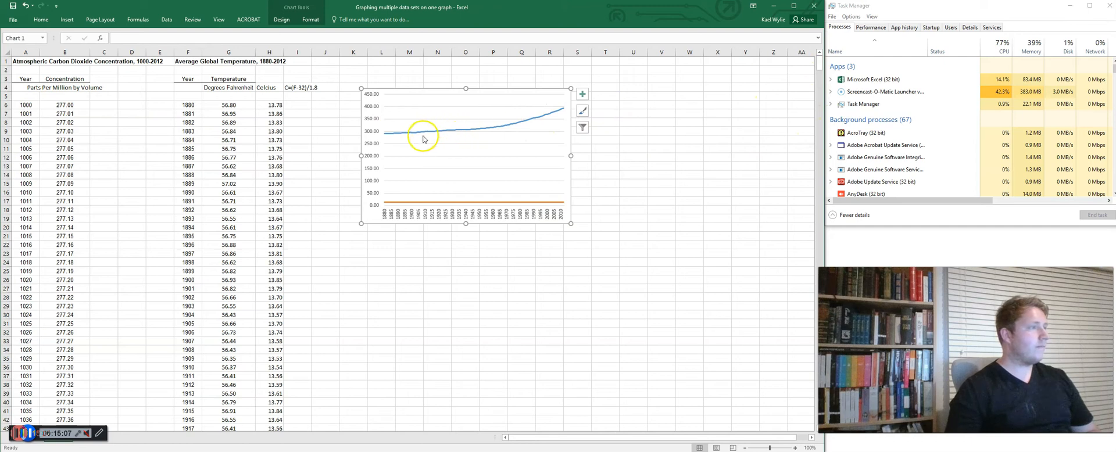
# - Compare the 2012 carbon dioxide concentration in cell B1018 with the chart and inspect the plotted temperature series
pyautogui.moveTo(565, 112)
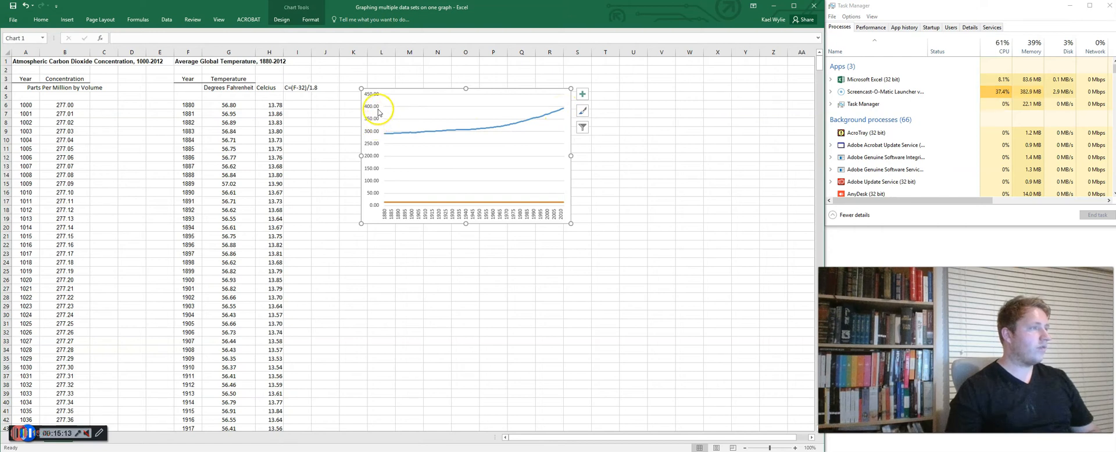
pyautogui.moveTo(818, 69); pyautogui.dragTo(811, 423)
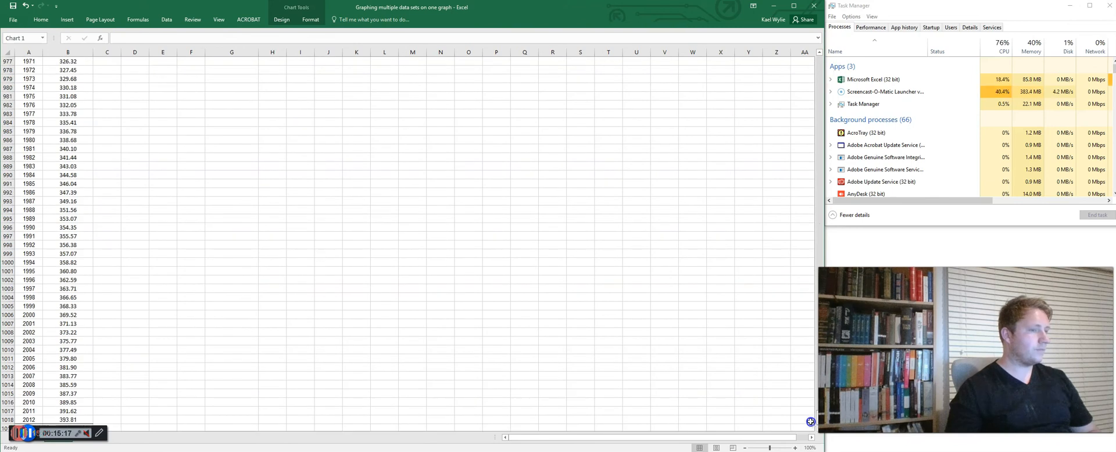
pyautogui.click(80, 317)
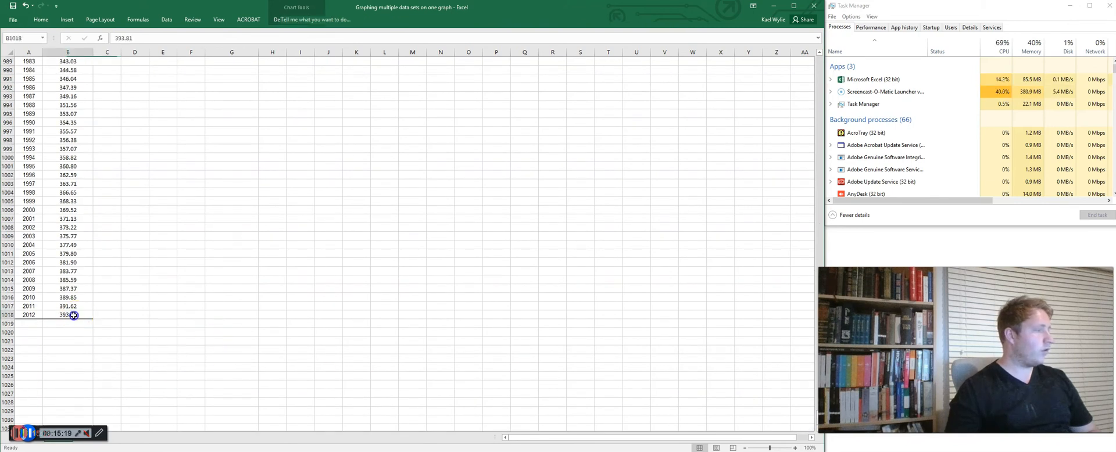
pyautogui.moveTo(816, 420); pyautogui.dragTo(817, 64)
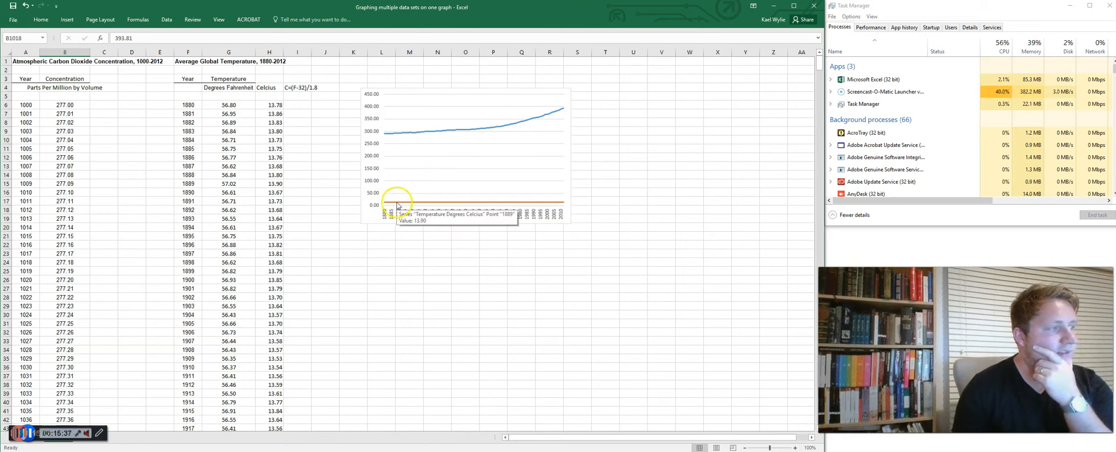
pyautogui.click(538, 205)
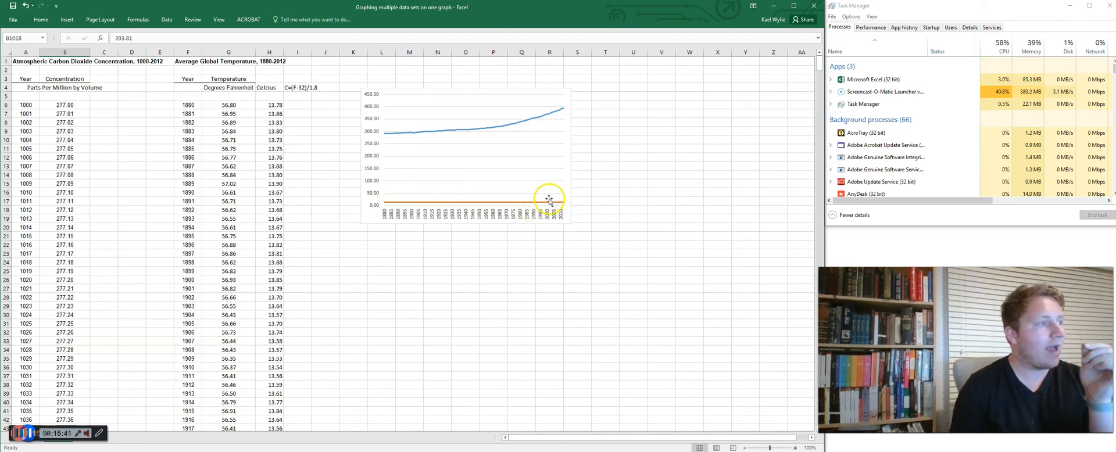
pyautogui.click(530, 203)
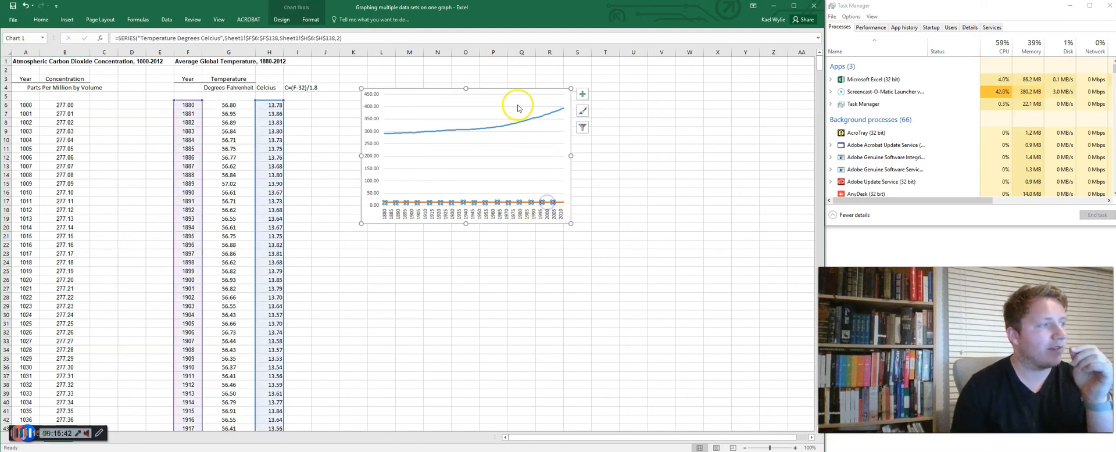
pyautogui.click(617, 143)
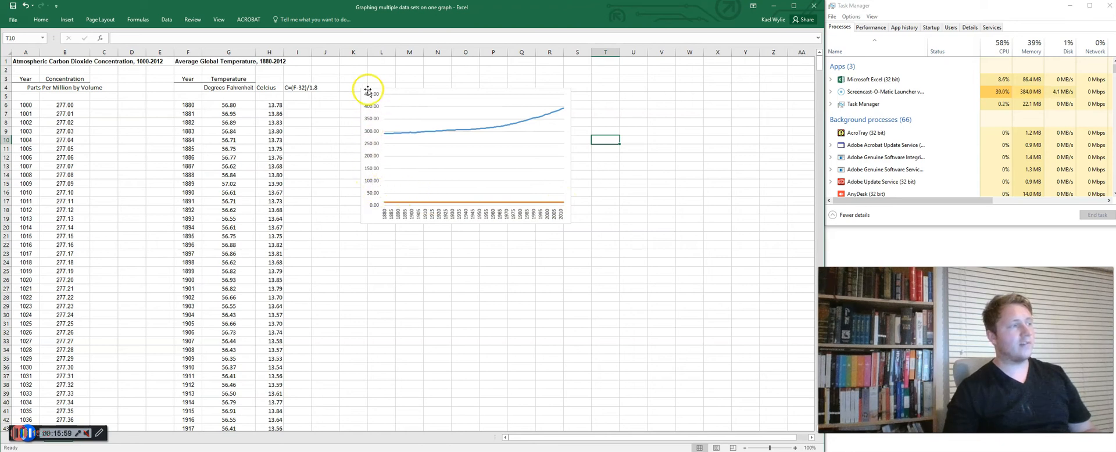
# - Move the chart down by about two rows and deselect it
pyautogui.moveTo(370, 112); pyautogui.dragTo(369, 130)
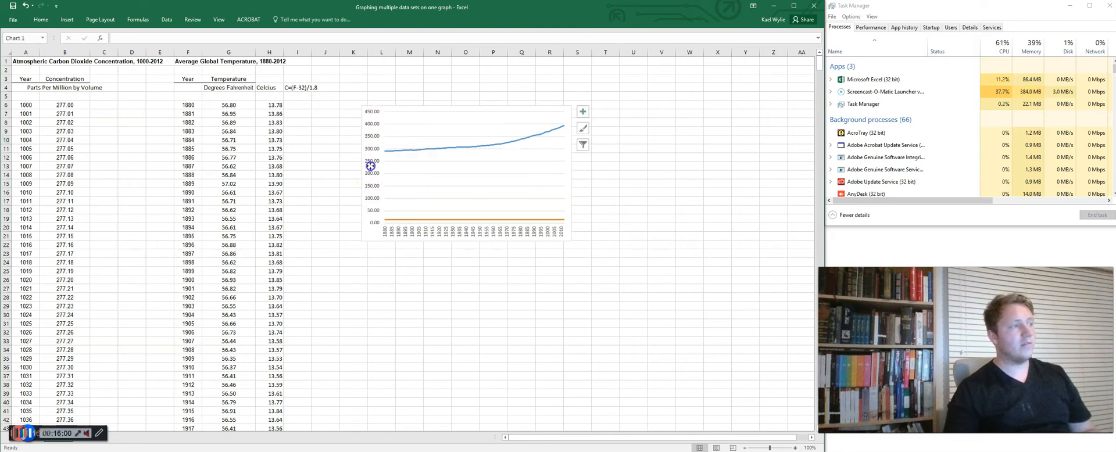
pyautogui.click(711, 239)
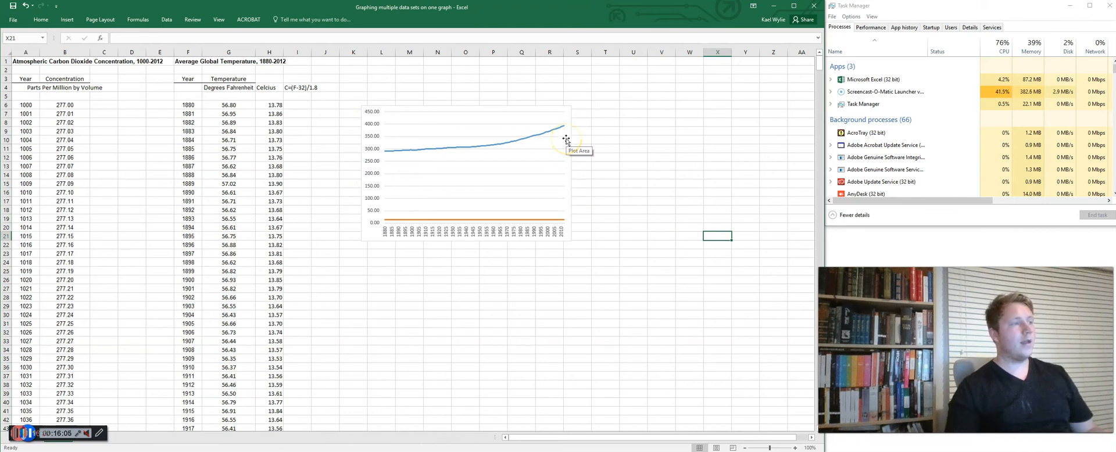
# - Try stretching the chart's lower edge down to about row 42, and undo the resize
pyautogui.click(569, 113)
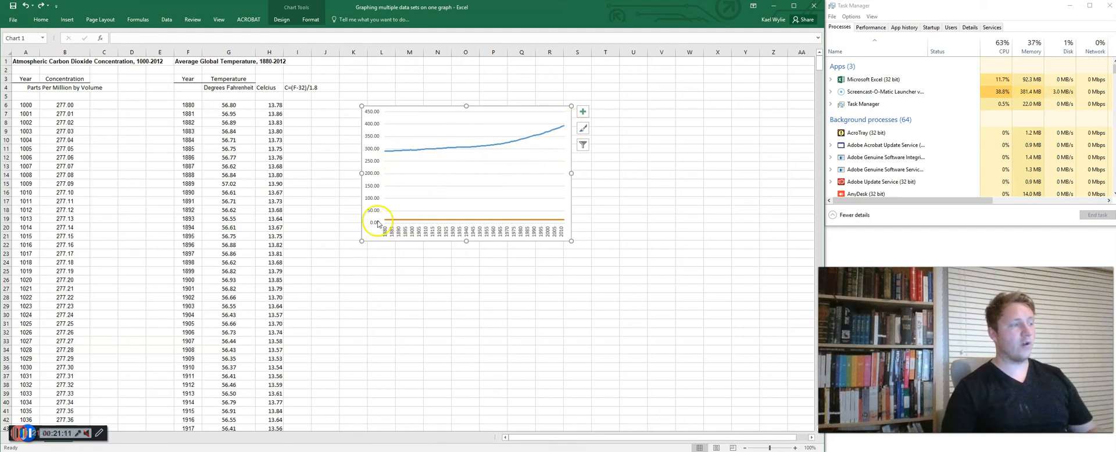
pyautogui.moveTo(466, 240)
pyautogui.mouseDown()
pyautogui.moveTo(470, 412)
pyautogui.moveTo(483, 421)
pyautogui.mouseUp()
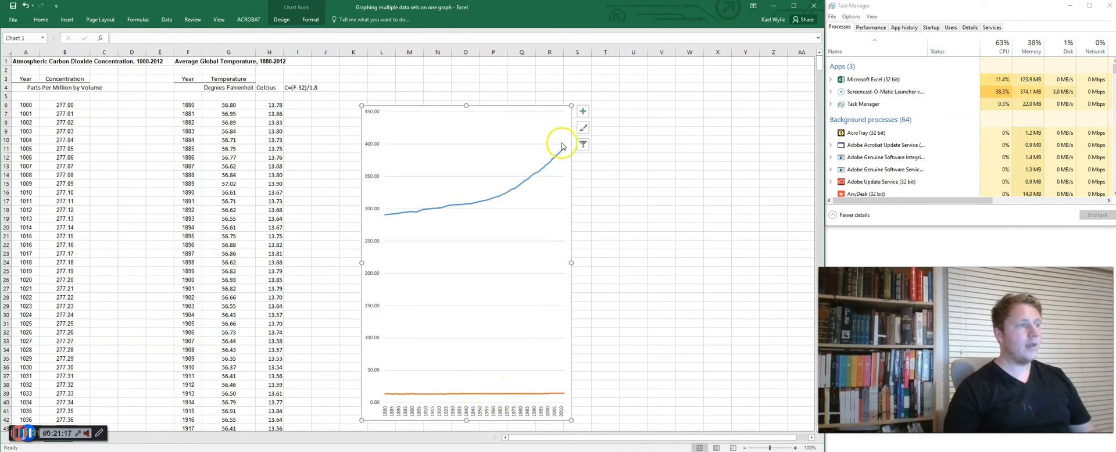
pyautogui.hotkey('ctrl', 'z')
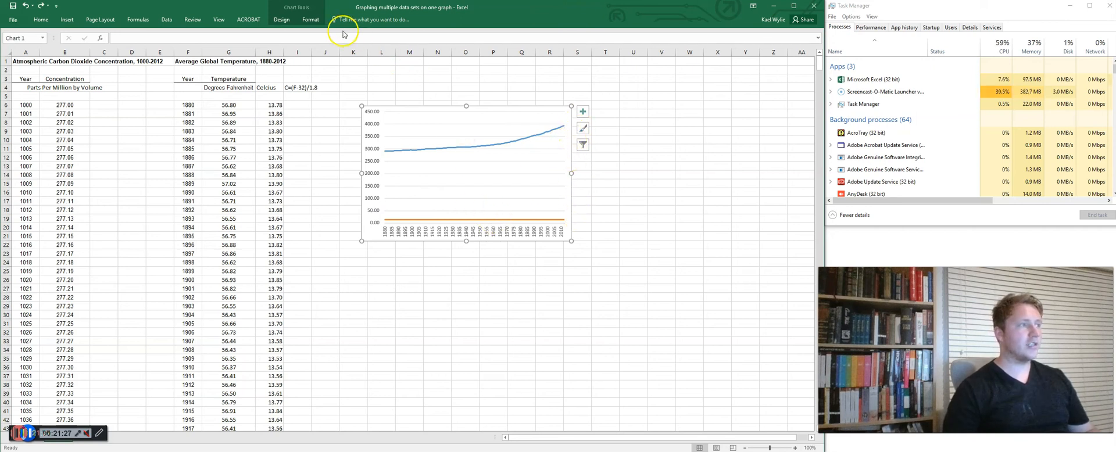
# - Start changing the chart's type and choose the Combo category with a Clustered Column - Line layout
pyautogui.click(290, 23)
pyautogui.click(467, 48)
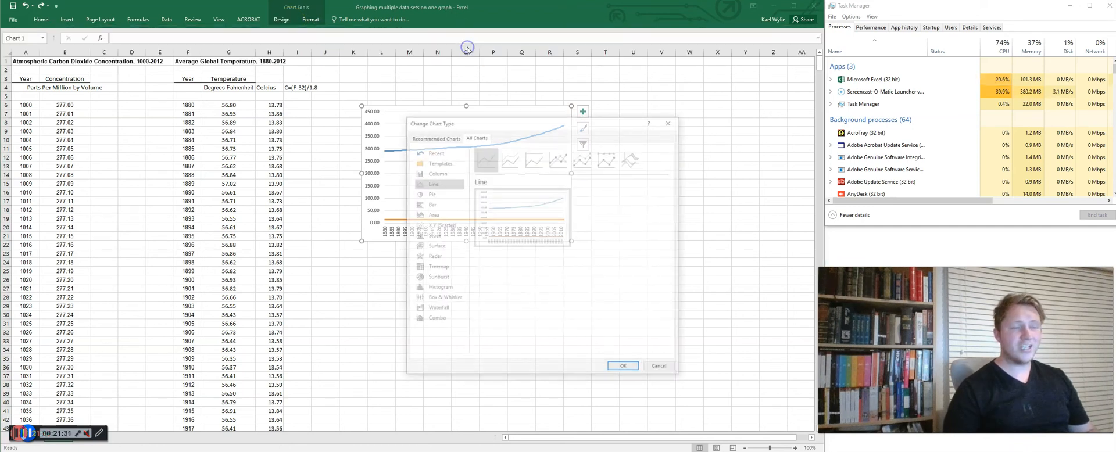
pyautogui.moveTo(604, 122); pyautogui.dragTo(589, 108)
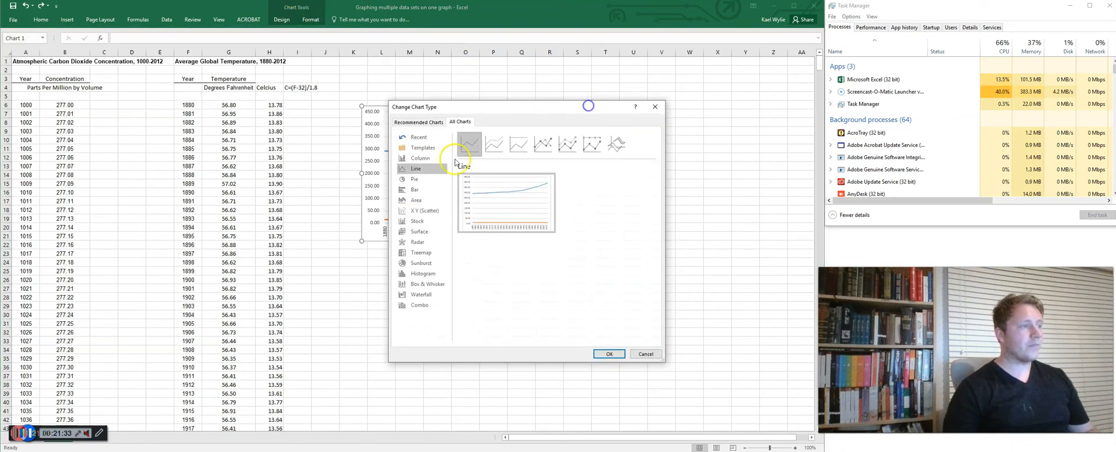
pyautogui.click(426, 307)
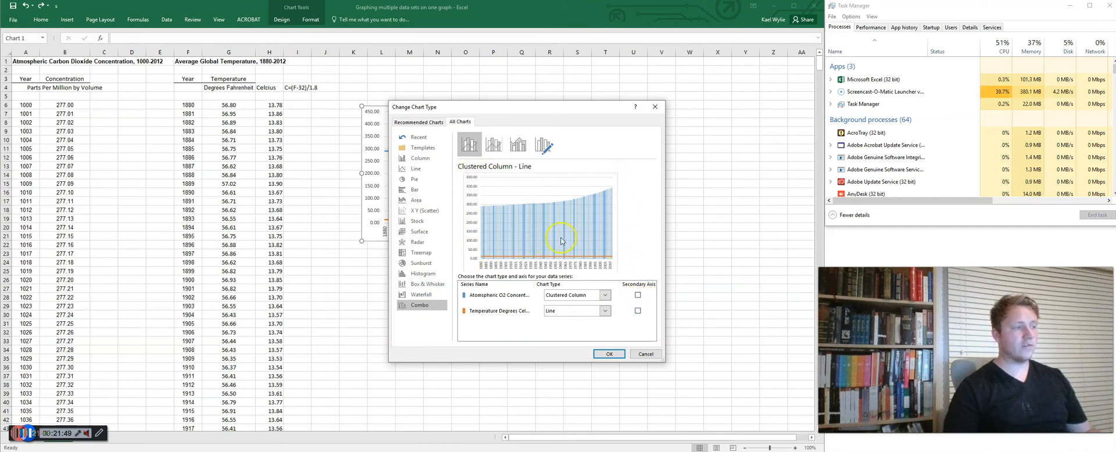
# - Try the secondary axis on each of the two series, leaving it enabled for the concentration series
pyautogui.click(637, 295)
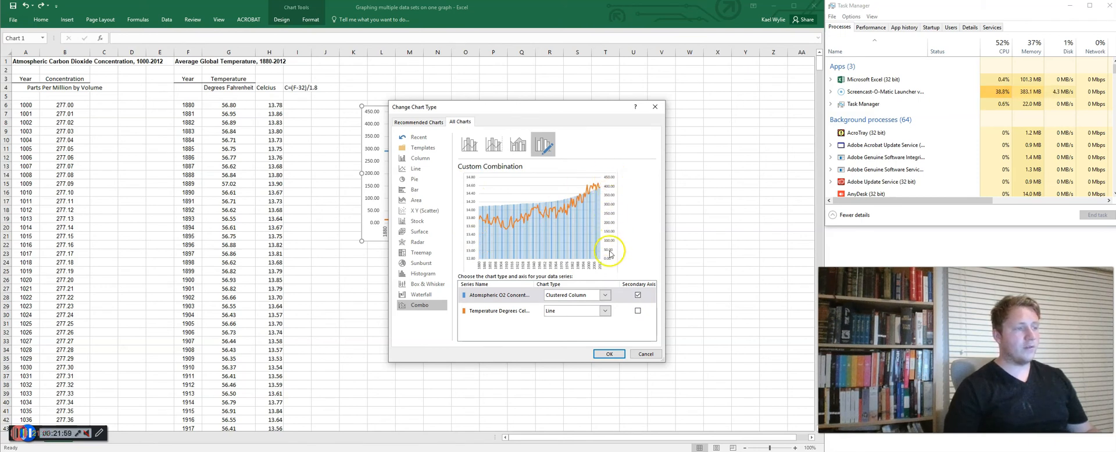
pyautogui.click(638, 311)
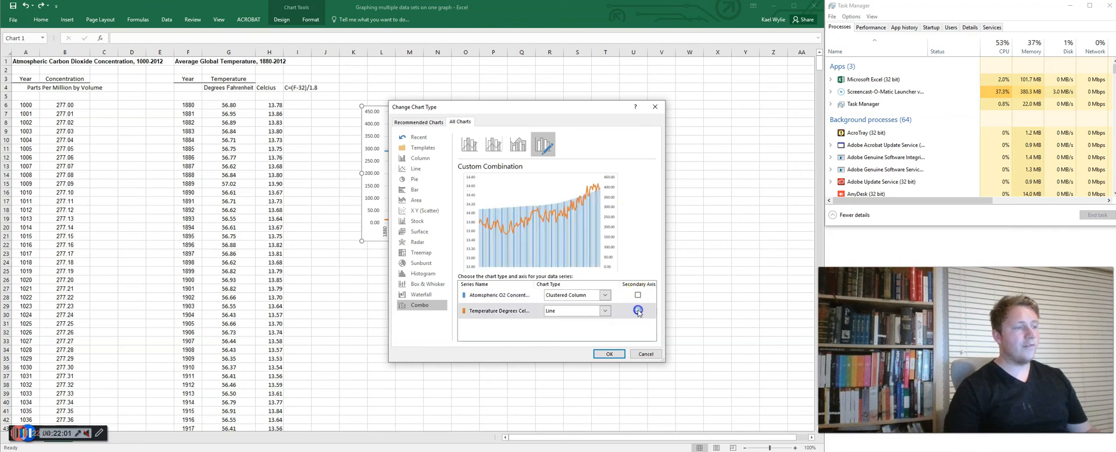
pyautogui.click(638, 311)
pyautogui.click(636, 294)
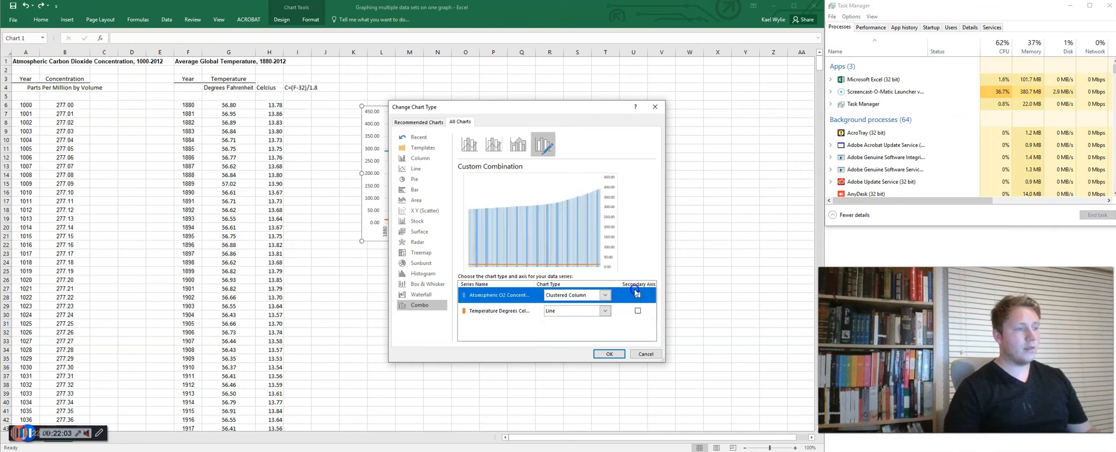
pyautogui.click(637, 295)
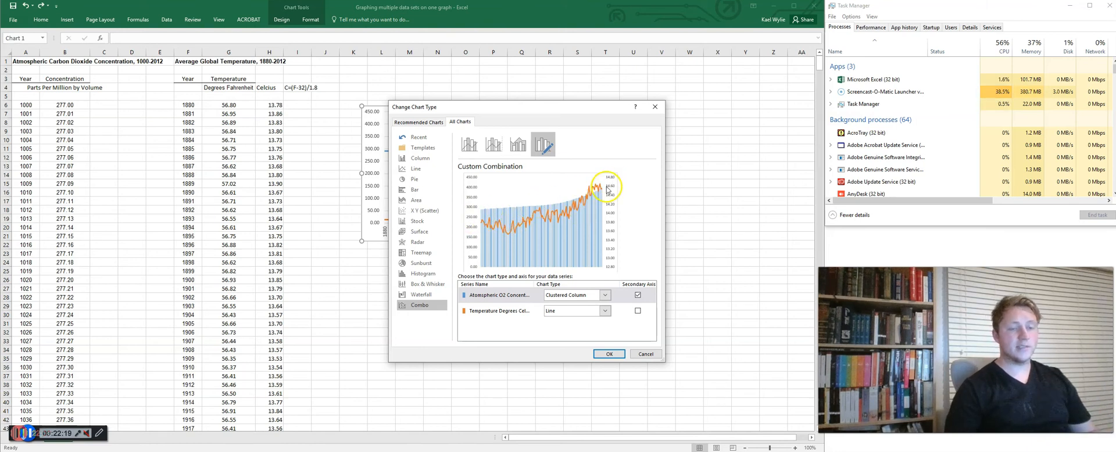
# - Set the concentration series' chart type to Line, apply the custom combination and select the plot area
pyautogui.click(604, 296)
pyautogui.click(564, 226)
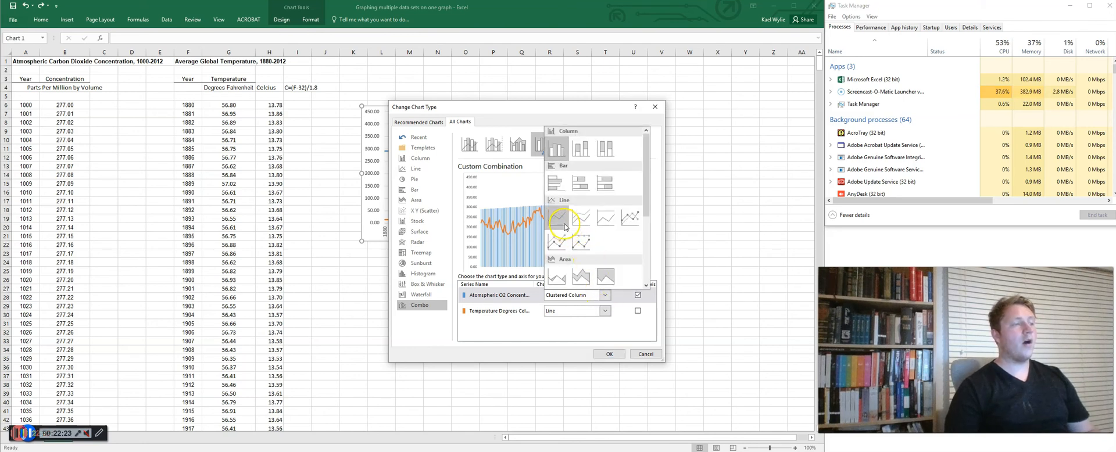
pyautogui.click(562, 218)
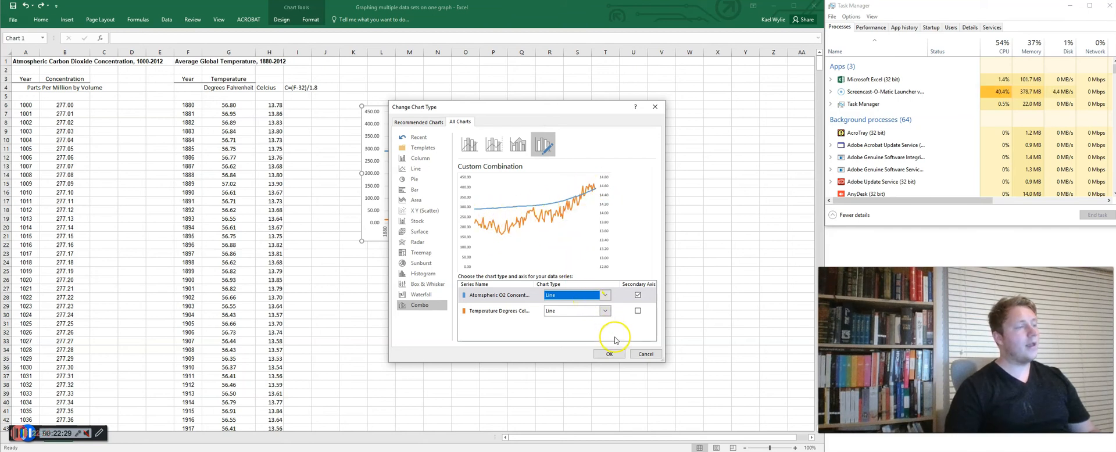
pyautogui.click(607, 353)
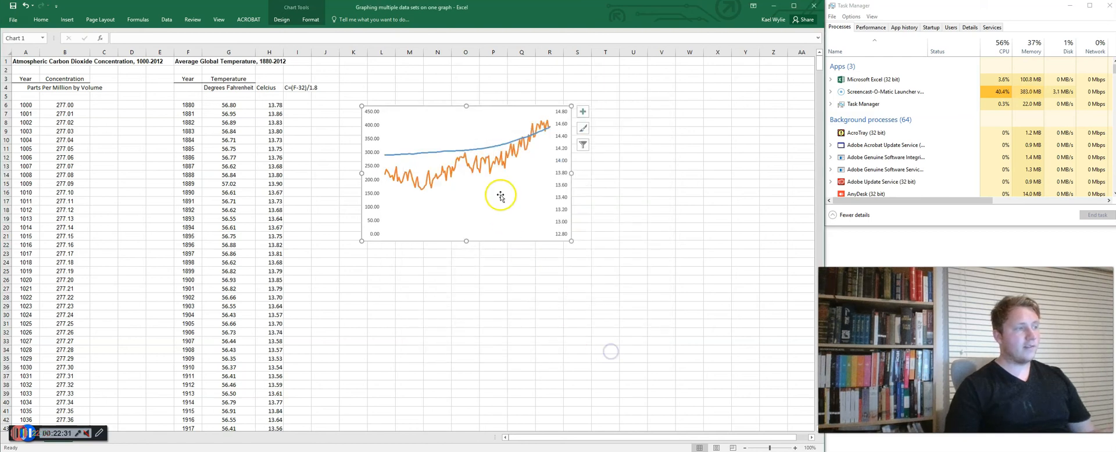
pyautogui.click(533, 231)
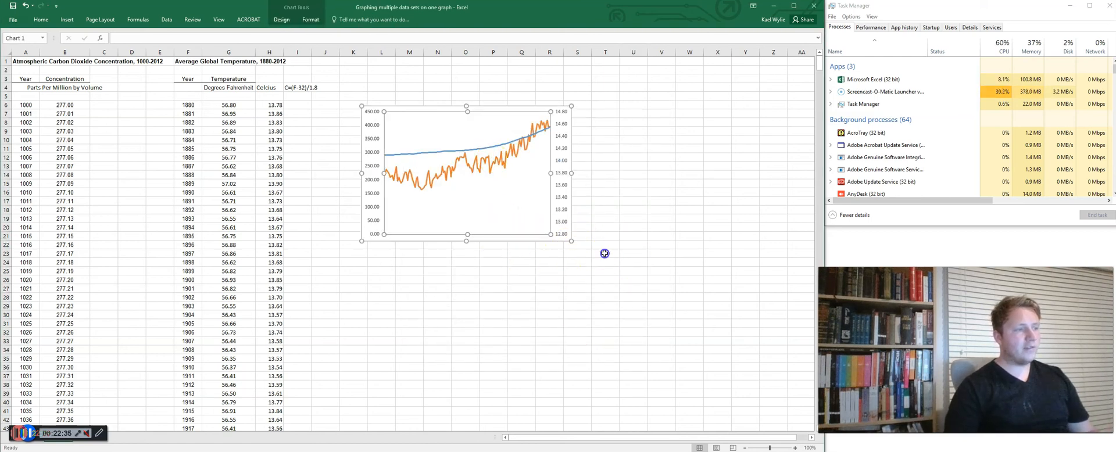
# - Apply the dark Style 6 chart style to the carbon dioxide and temperature chart
pyautogui.click(543, 238)
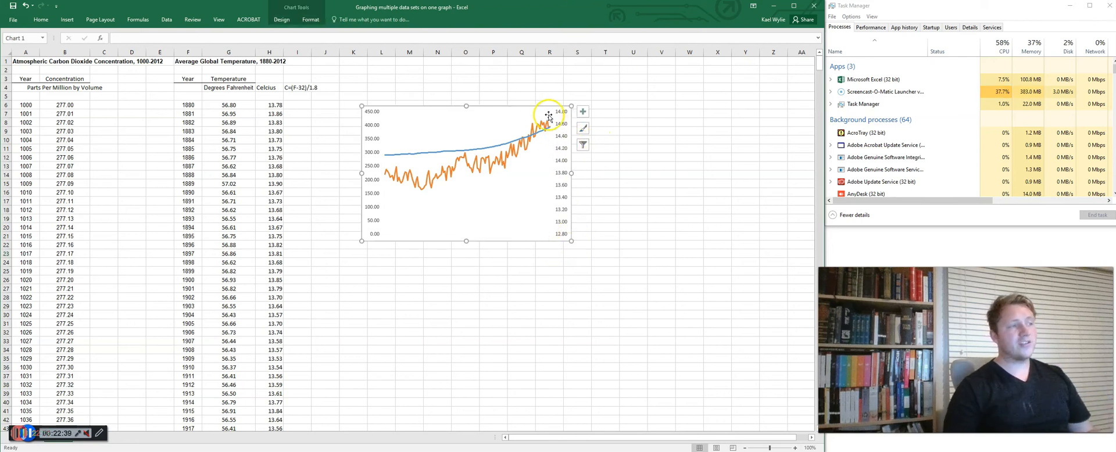
pyautogui.click(310, 21)
pyautogui.click(281, 20)
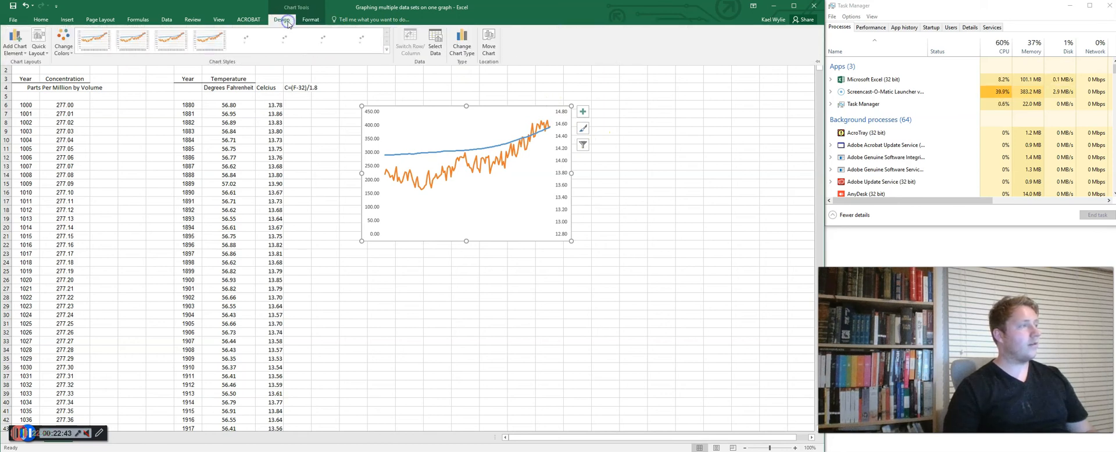
pyautogui.click(296, 36)
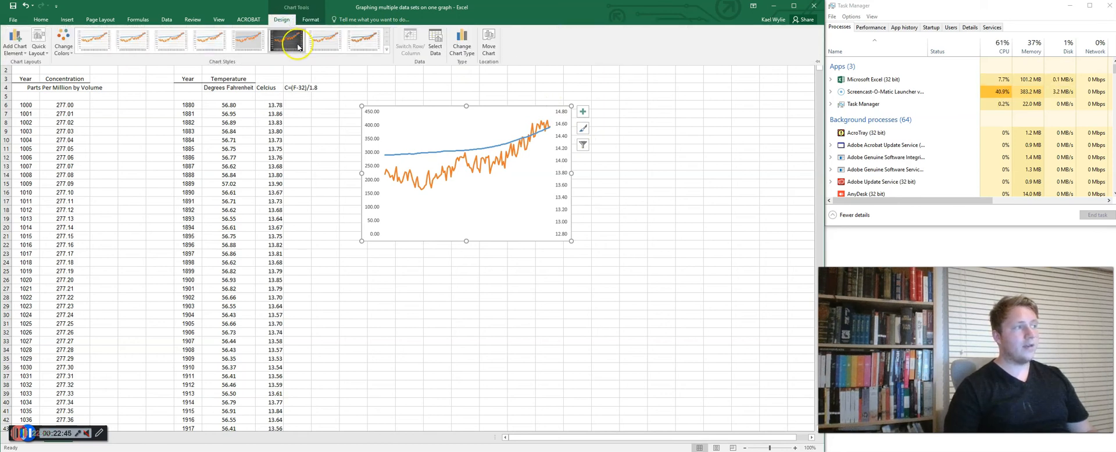
pyautogui.click(295, 48)
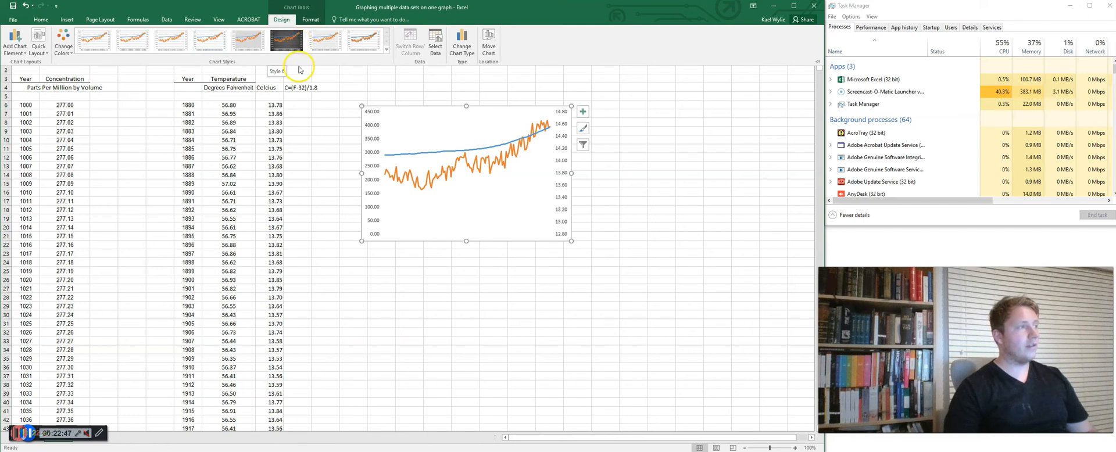
pyautogui.click(293, 49)
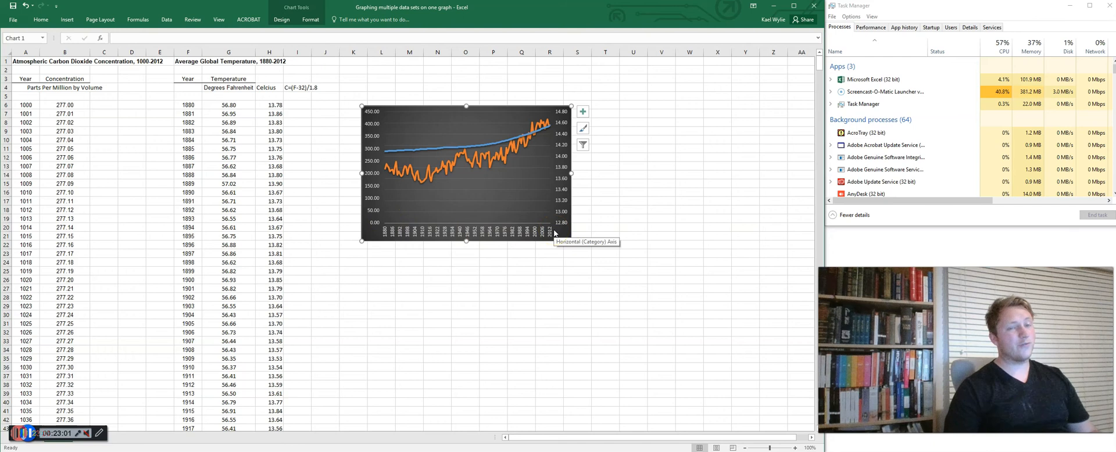
# - Add axis titles to the chart and name the primary vertical axis "Atmospheric CO2 Concentration"
pyautogui.click(584, 113)
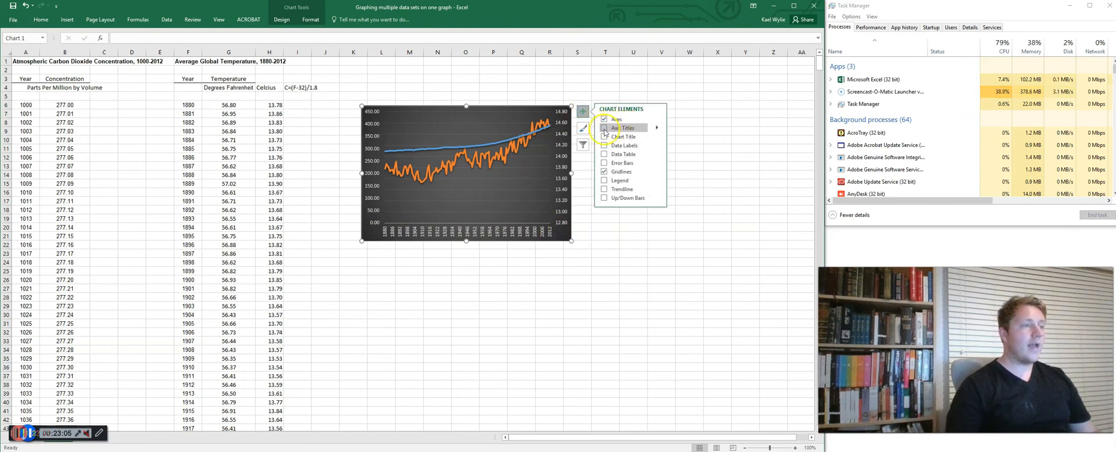
pyautogui.click(603, 128)
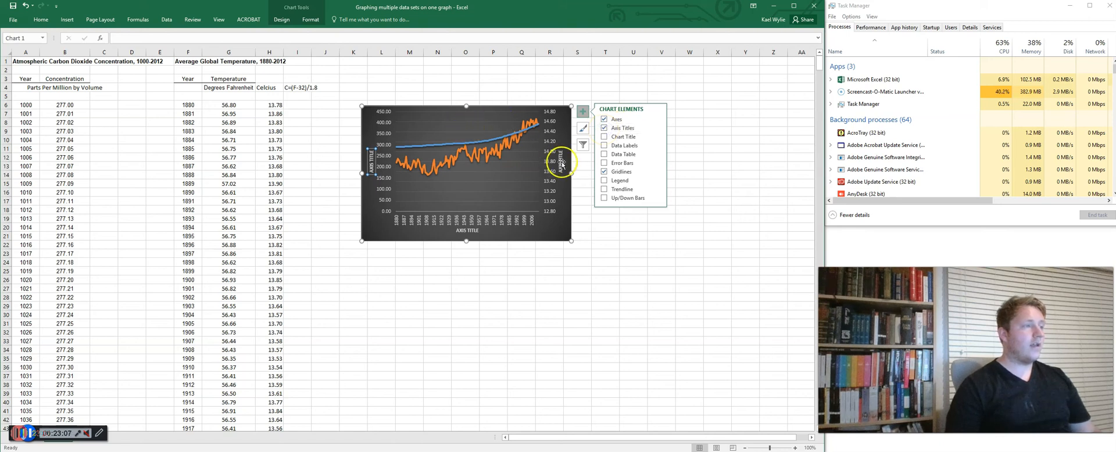
pyautogui.click(375, 163)
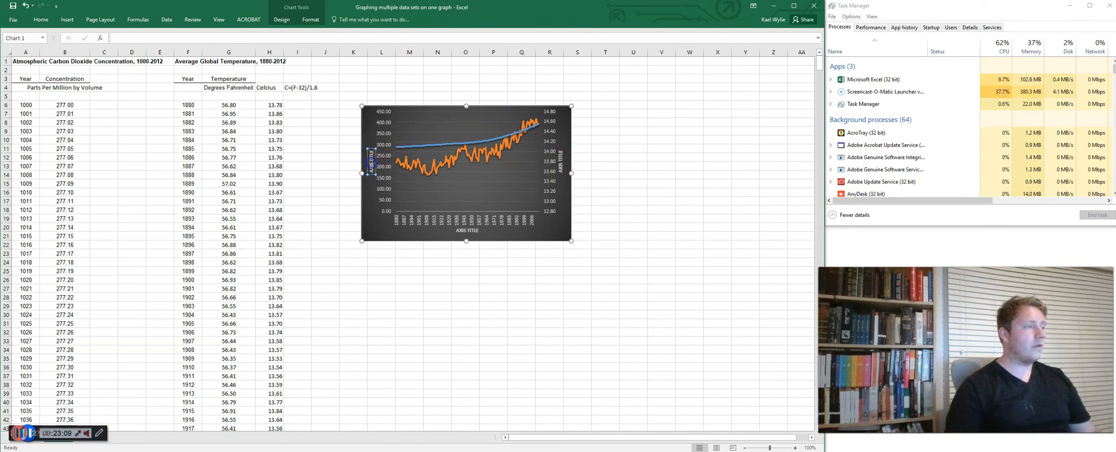
pyautogui.doubleClick(372, 165)
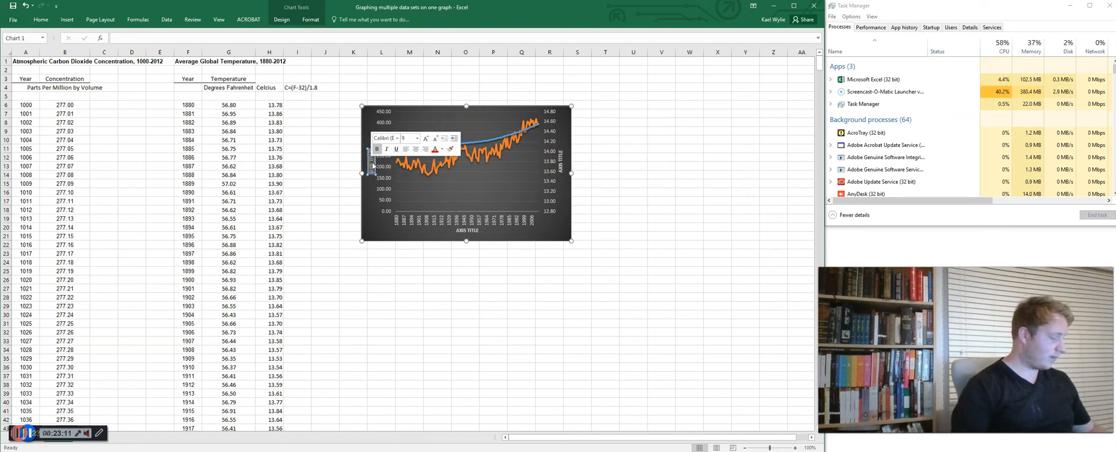
pyautogui.press('BackSpace')
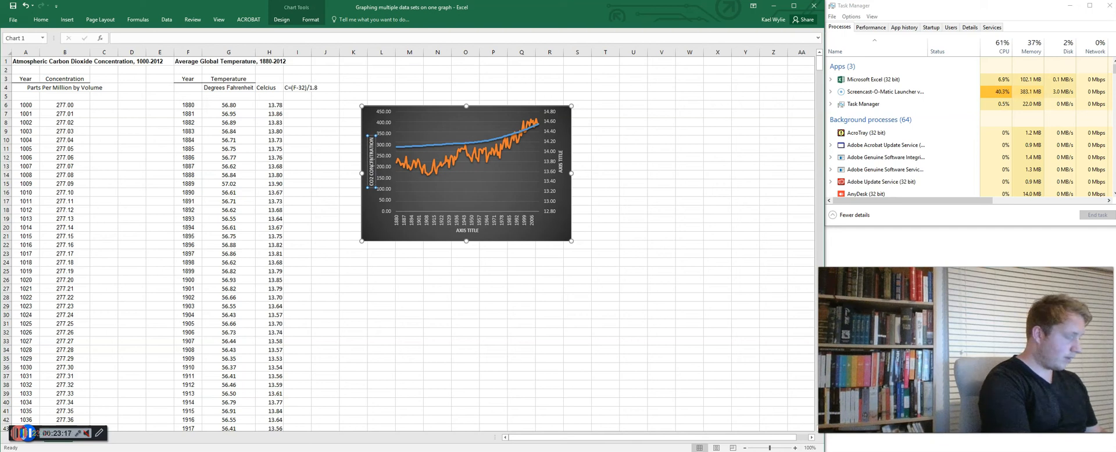
pyautogui.write('mosp')
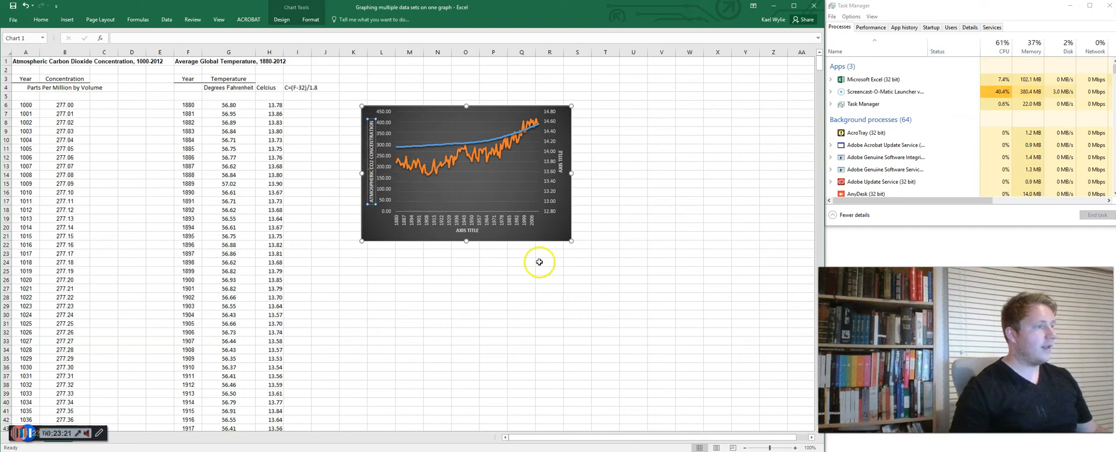
# - Name the secondary vertical axis "Temperature Degrees Celcius"
pyautogui.click(561, 166)
pyautogui.doubleClick(561, 165)
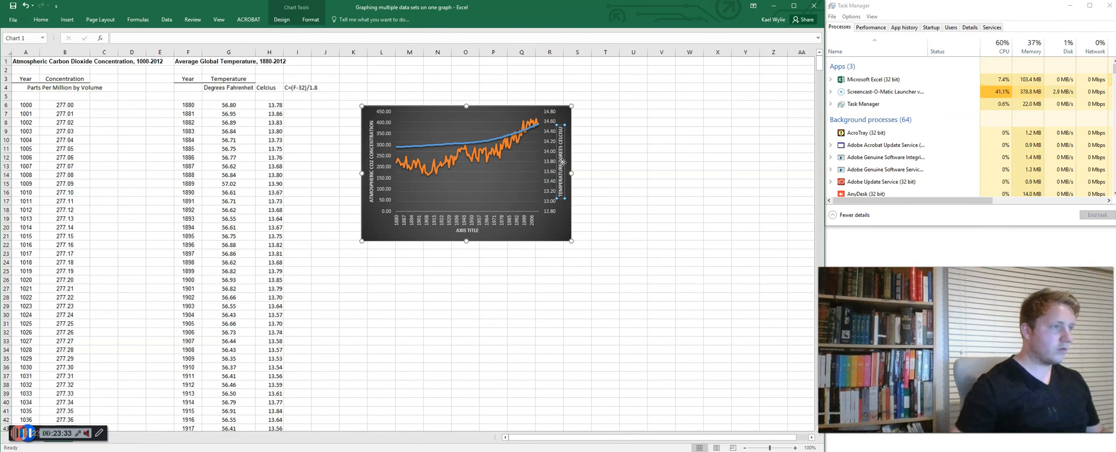
pyautogui.press('BackSpace')
pyautogui.press('BackSpace')
pyautogui.press('BackSpace')
pyautogui.write('IUS')
pyautogui.click(581, 237)
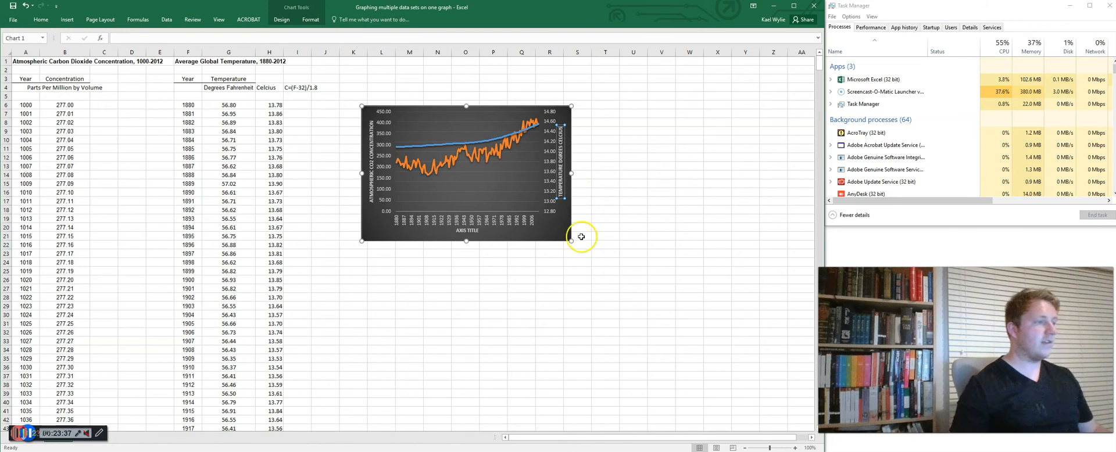
# - Name the horizontal axis "Year"
pyautogui.click(468, 232)
pyautogui.click(467, 232)
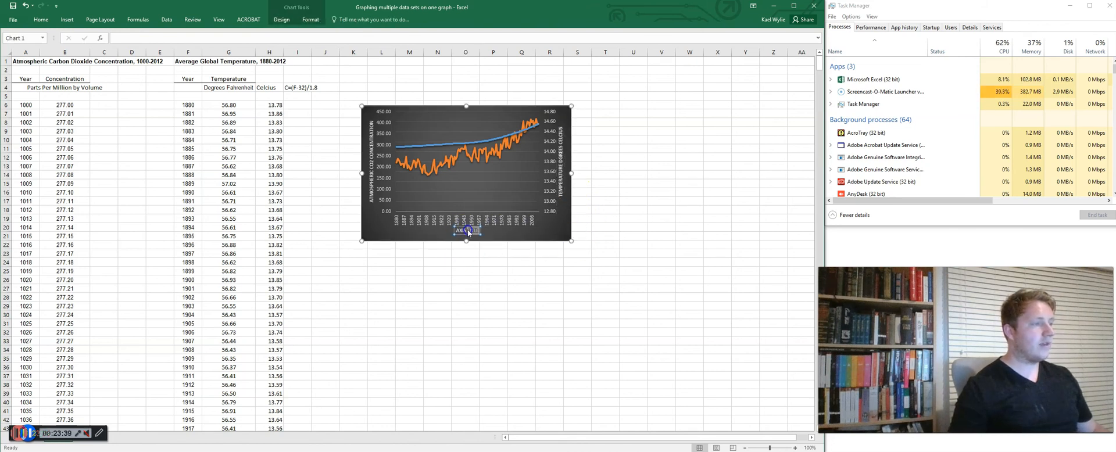
pyautogui.tripleClick(468, 231)
pyautogui.write('YEAR')
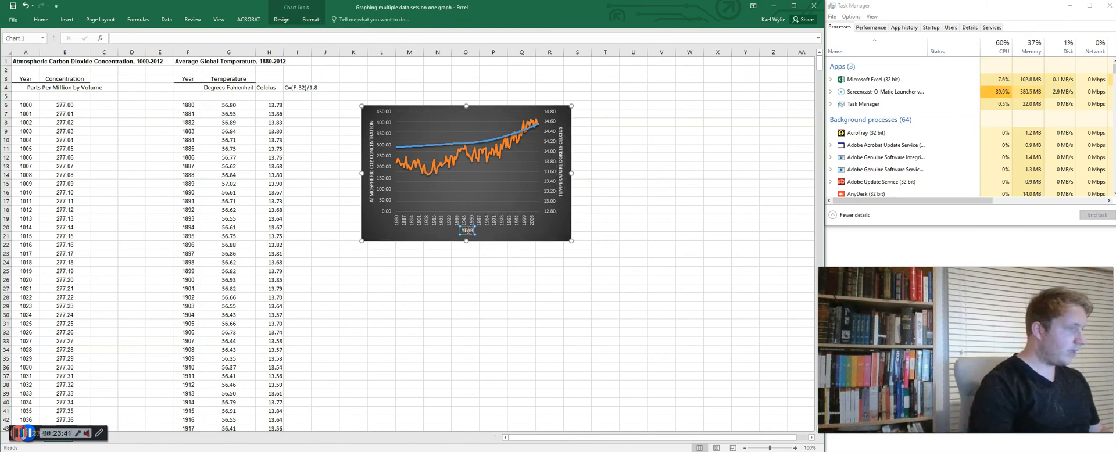
pyautogui.click(605, 200)
# - Add a legend to the chart and widen the chart to about column X
pyautogui.click(568, 128)
pyautogui.click(582, 111)
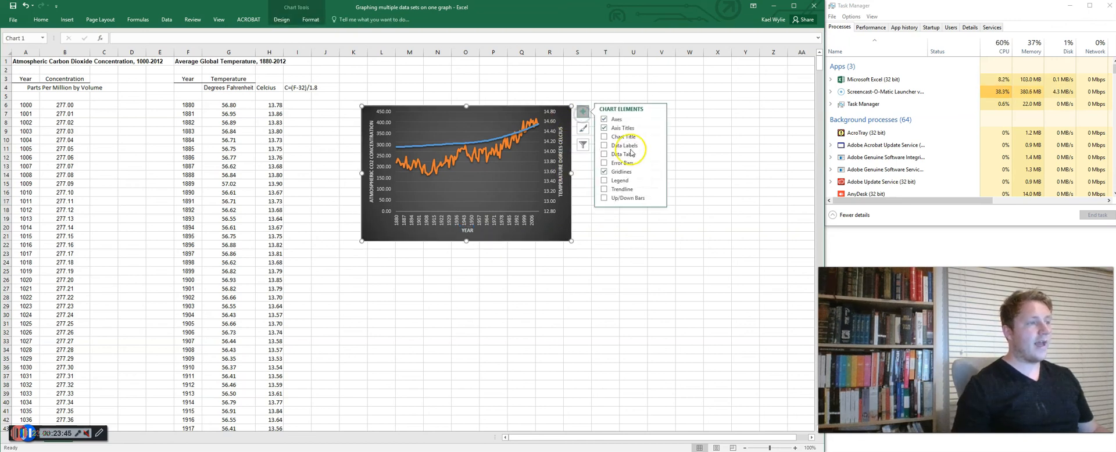
pyautogui.click(627, 181)
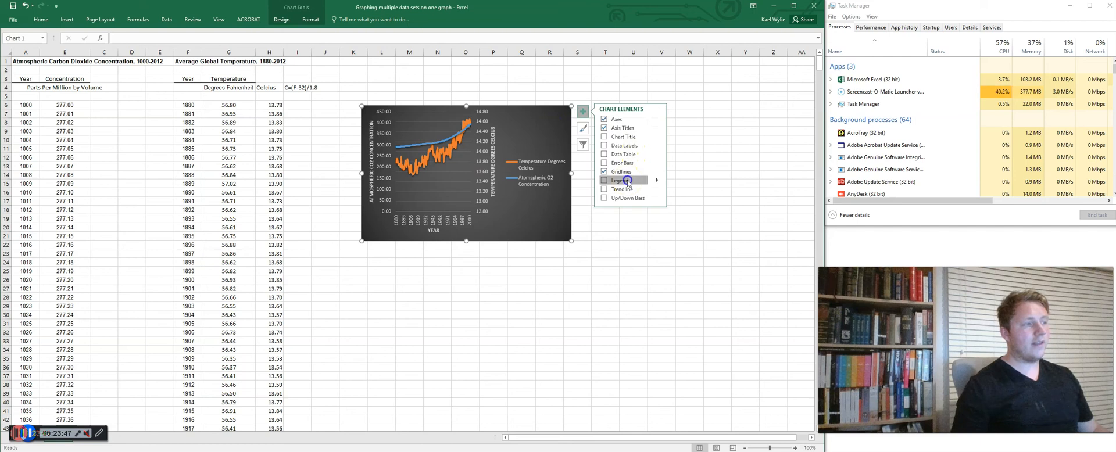
pyautogui.moveTo(571, 173); pyautogui.dragTo(724, 173)
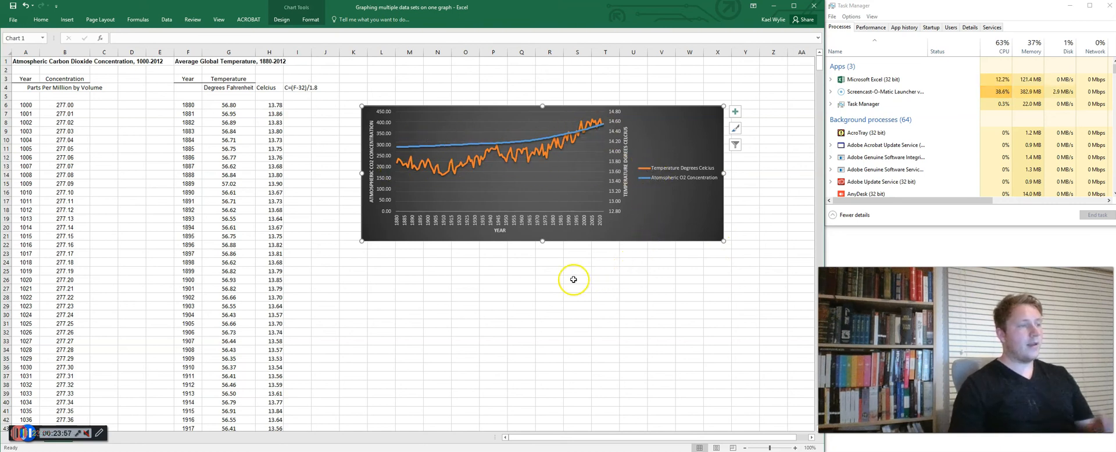
pyautogui.click(483, 270)
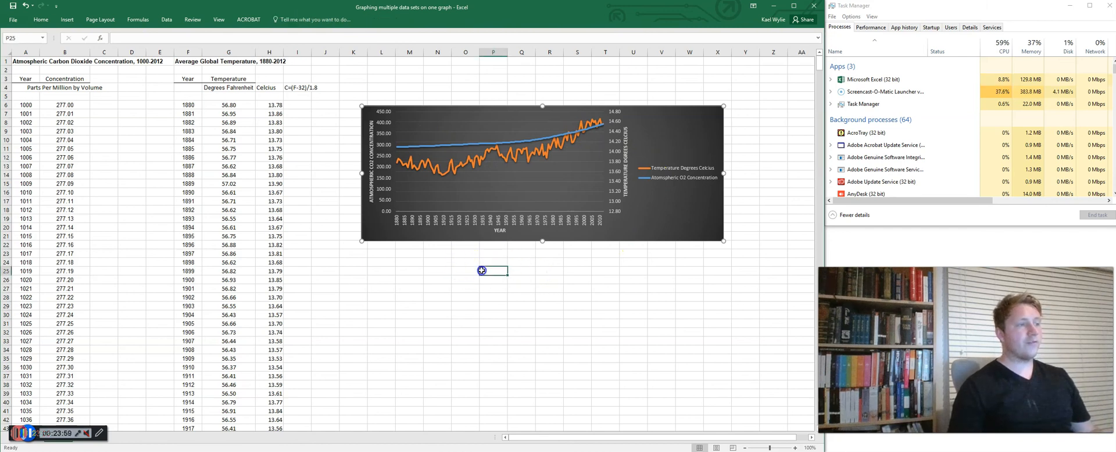
# - Add a chart title reading "CO2 and Temp"
pyautogui.click(706, 130)
pyautogui.click(739, 113)
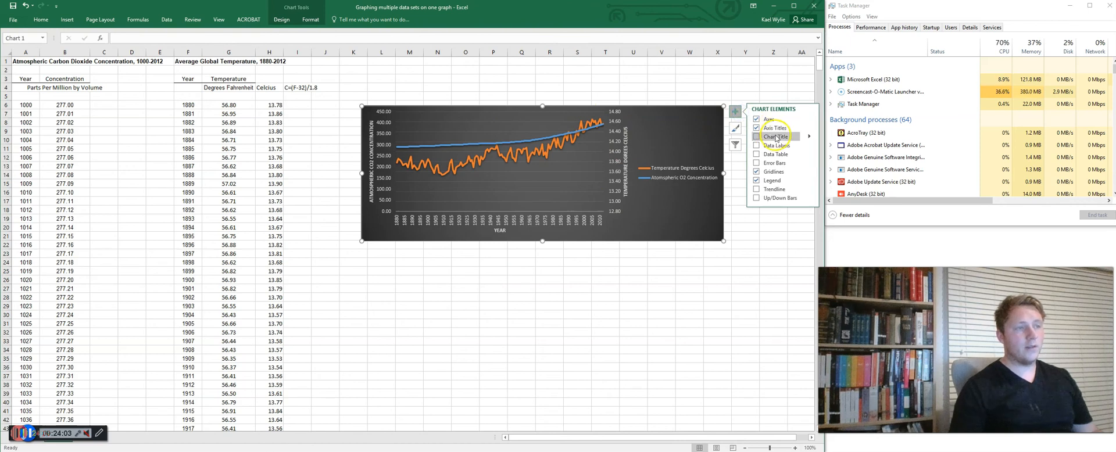
pyautogui.click(776, 137)
pyautogui.click(547, 118)
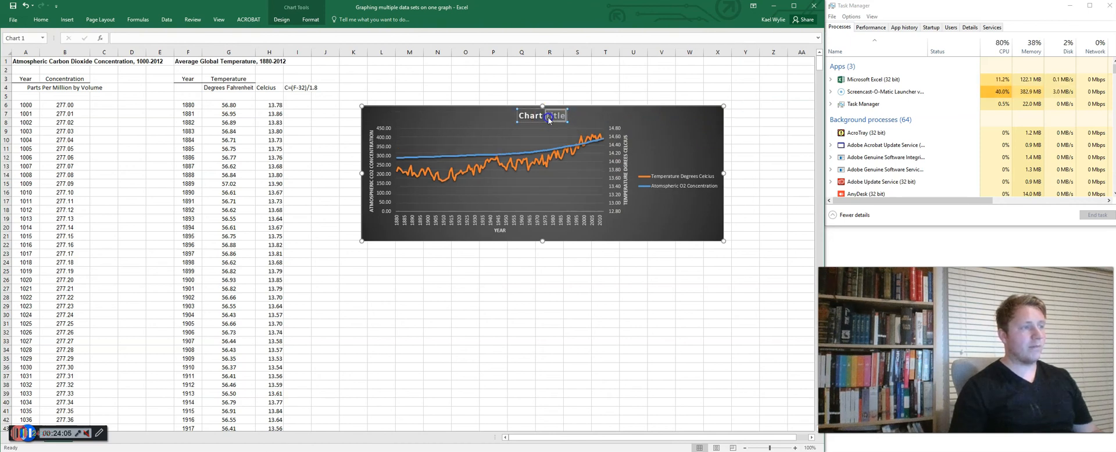
pyautogui.write('CO')
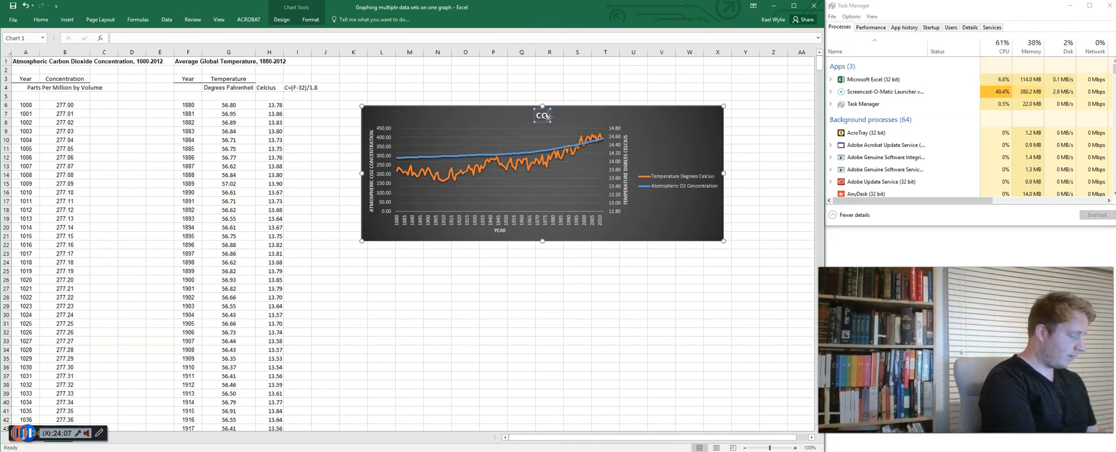
pyautogui.write('@ and Temp')
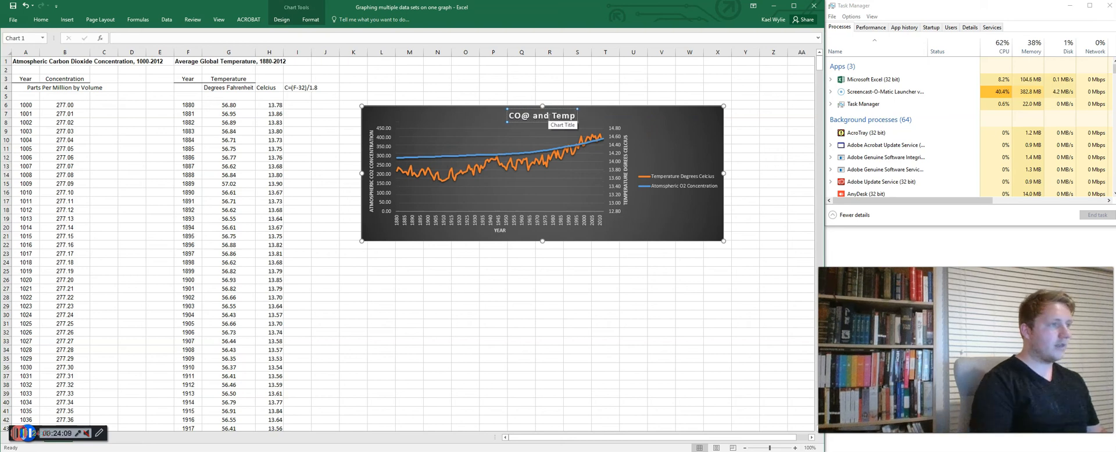
pyautogui.click(525, 116)
pyautogui.press('BackSpace')
pyautogui.write('2')
# - Extend the chart title with the year range "1880-2012"
pyautogui.click(576, 119)
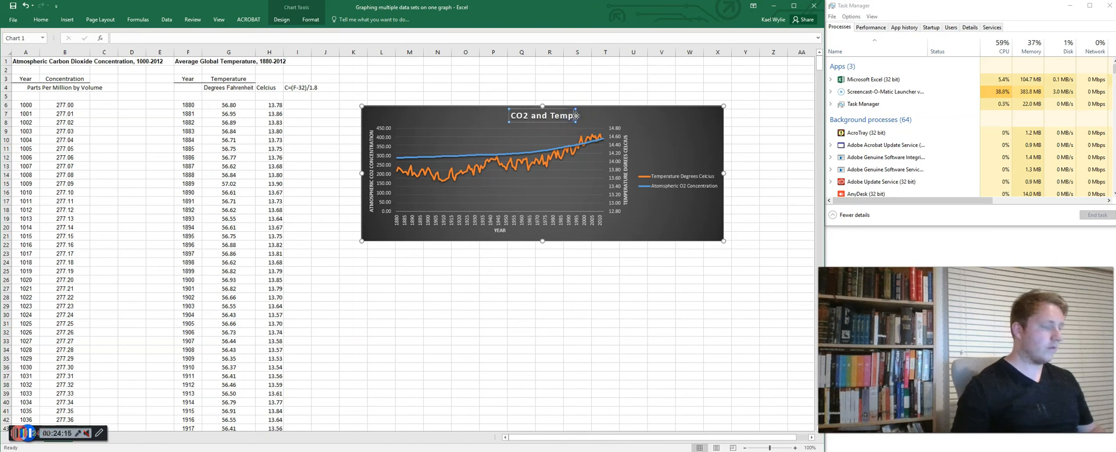
pyautogui.write('1880')
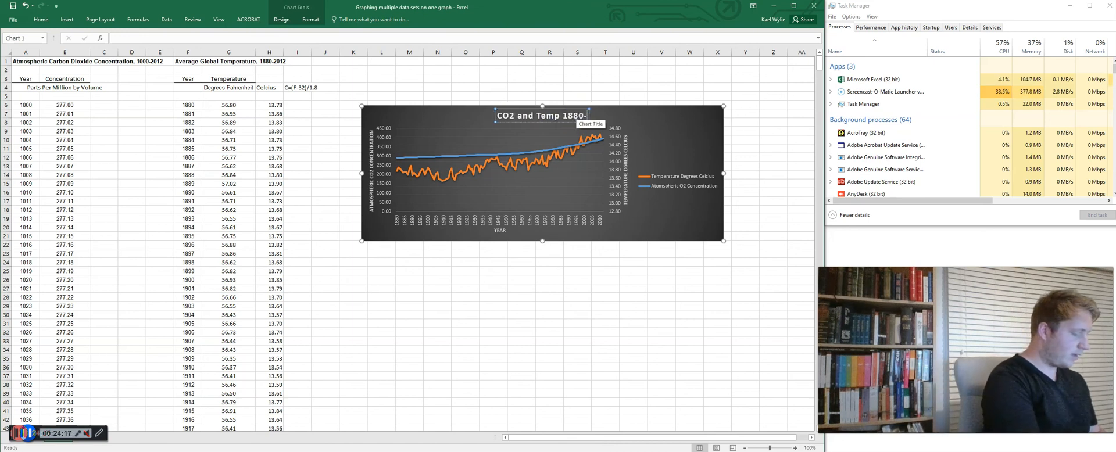
pyautogui.write('-2012')
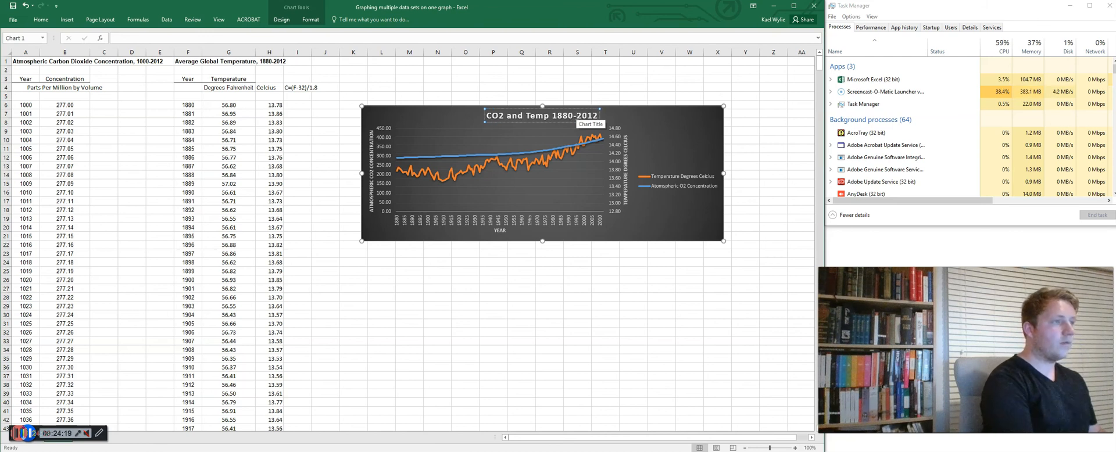
pyautogui.click(695, 248)
pyautogui.click(691, 228)
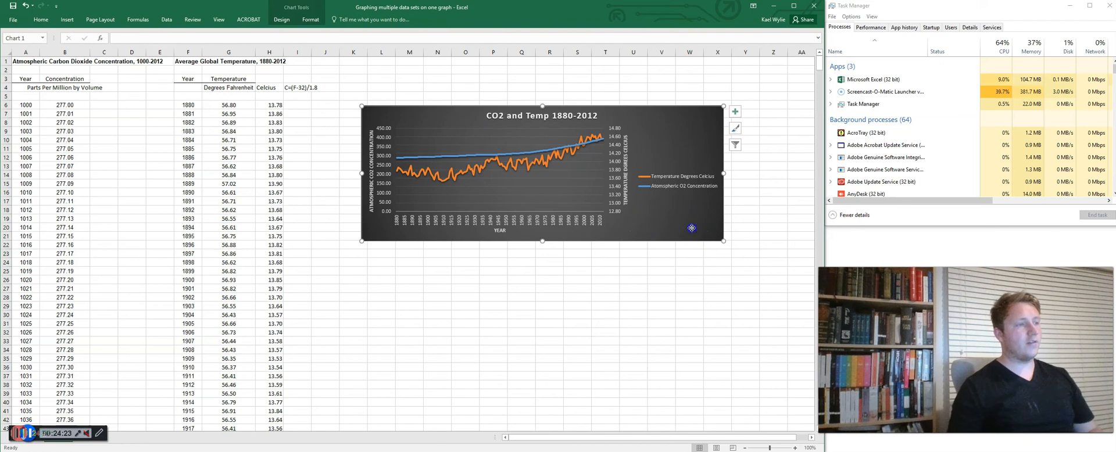
# - Try several other chart styles on the chart and return to the dark style
pyautogui.click(282, 19)
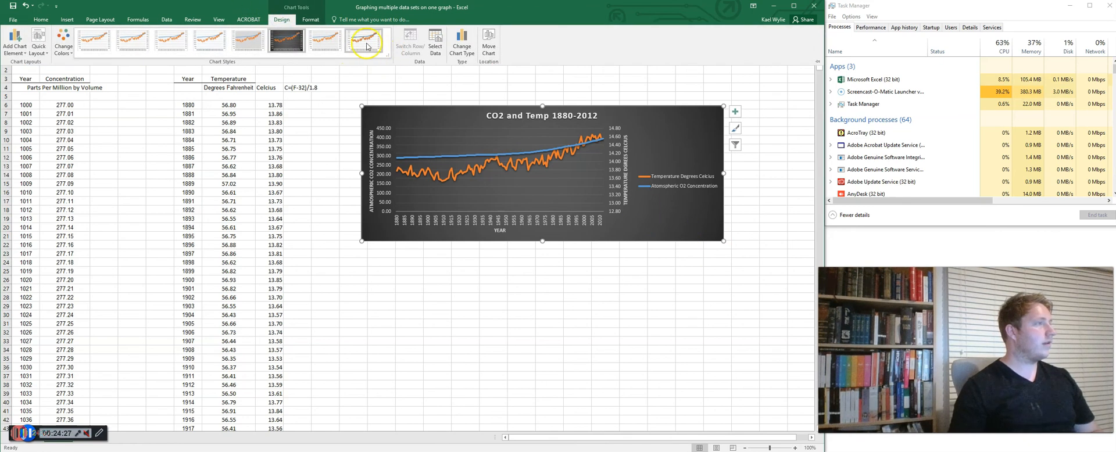
pyautogui.click(324, 44)
pyautogui.click(299, 42)
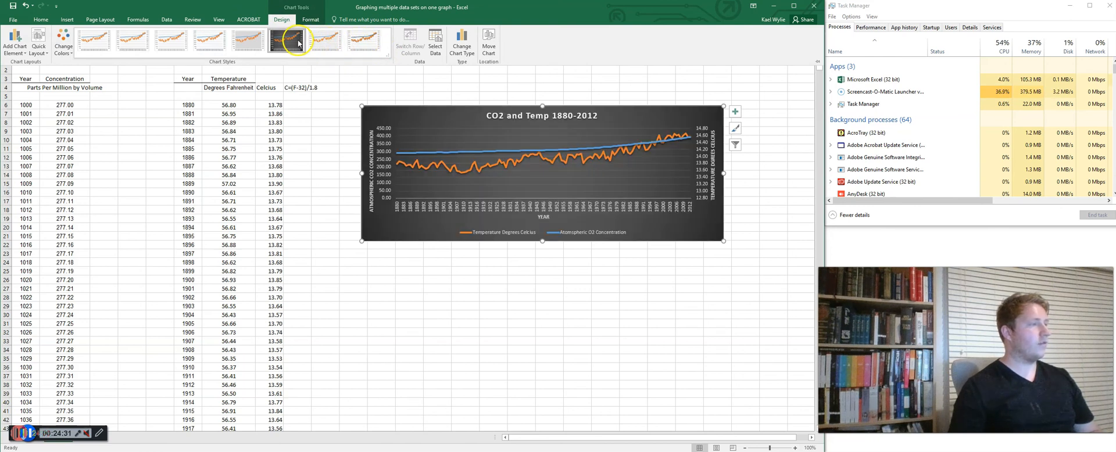
pyautogui.click(248, 43)
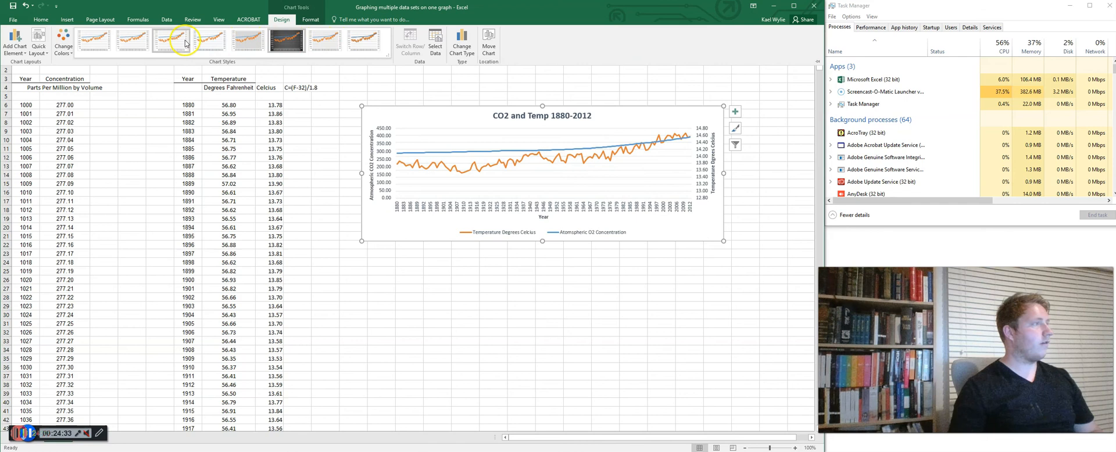
pyautogui.click(287, 41)
pyautogui.click(311, 20)
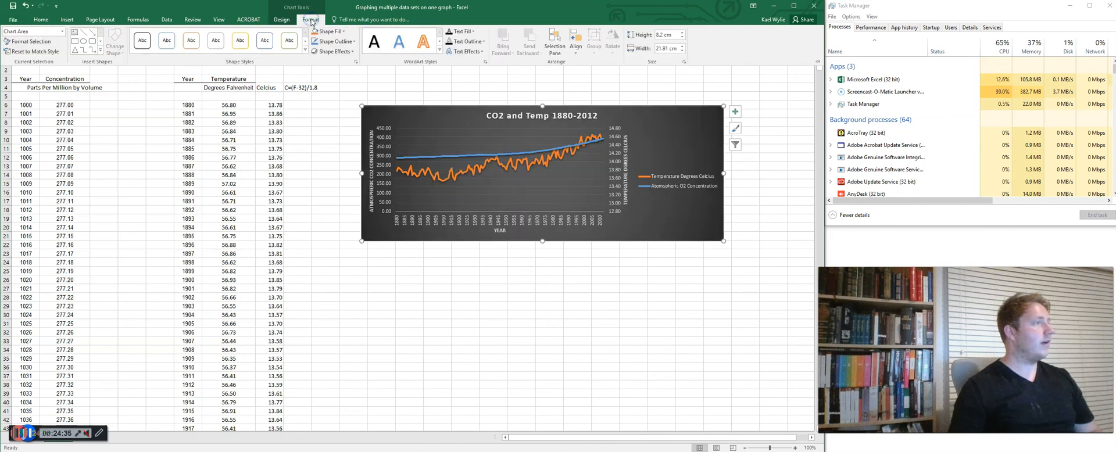
pyautogui.click(348, 32)
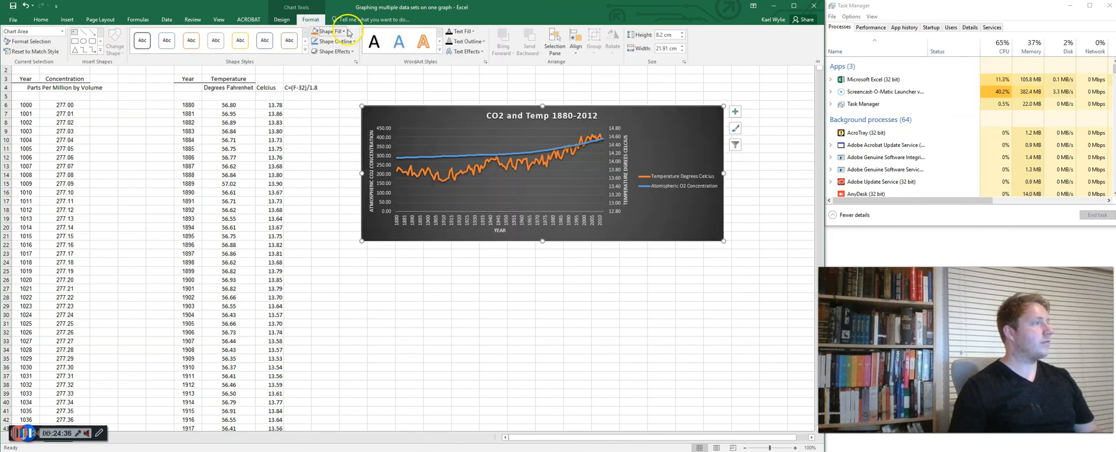
pyautogui.click(700, 214)
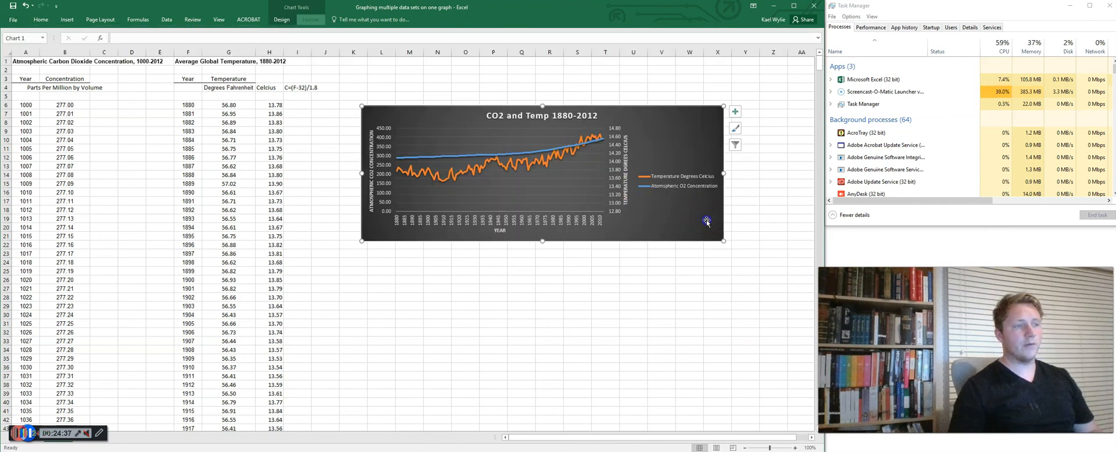
# - Try other colourful and monochromatic palettes on the chart, returning to the original orange and blue lines
pyautogui.click(736, 131)
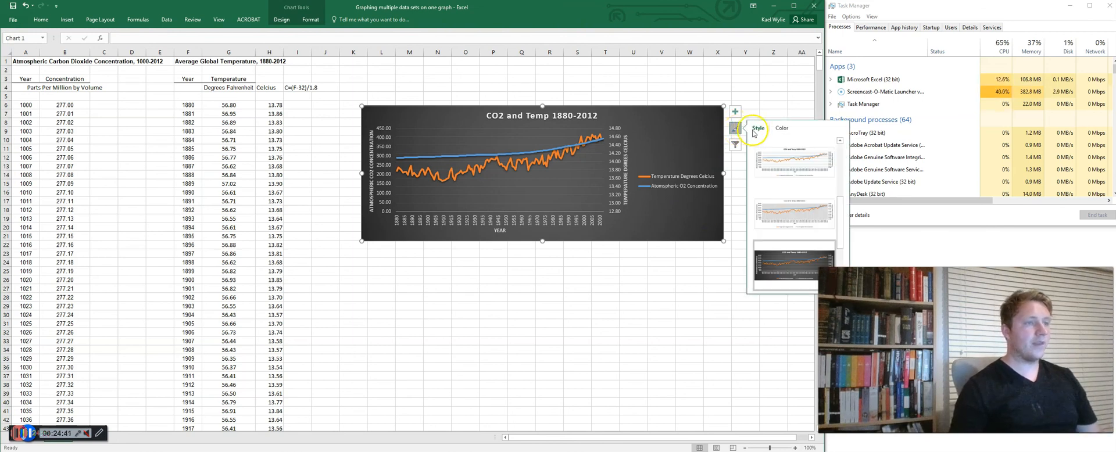
pyautogui.click(782, 128)
pyautogui.click(811, 155)
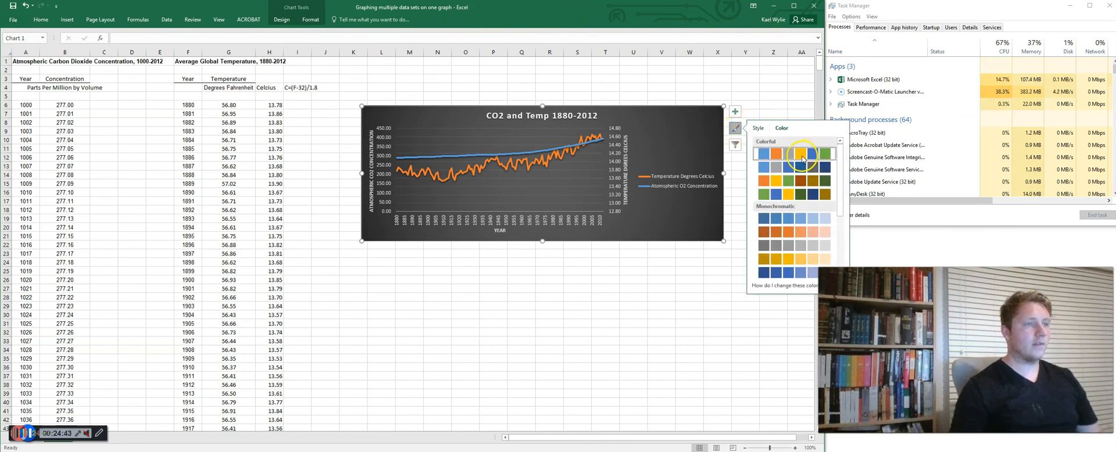
pyautogui.click(801, 194)
pyautogui.click(796, 153)
pyautogui.scroll(-5, 806, 218)
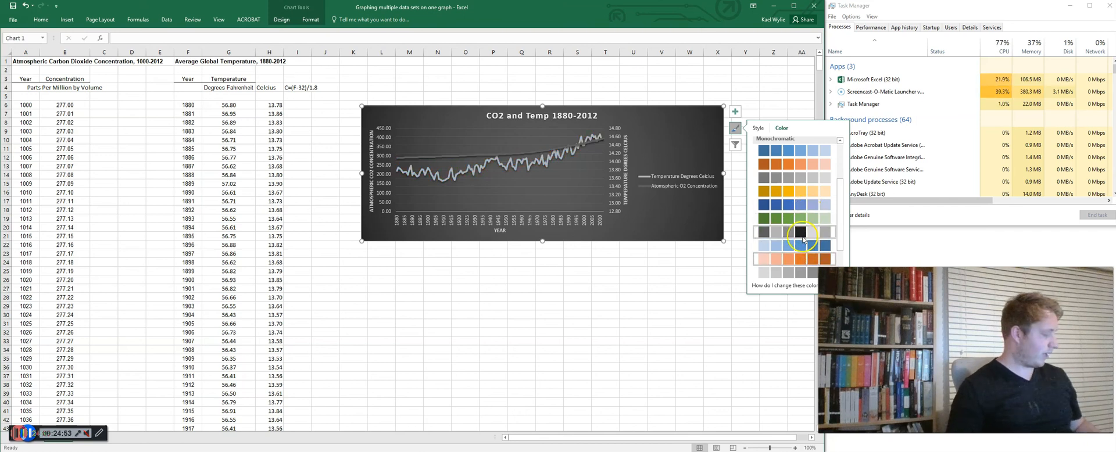
pyautogui.click(579, 282)
pyautogui.click(409, 262)
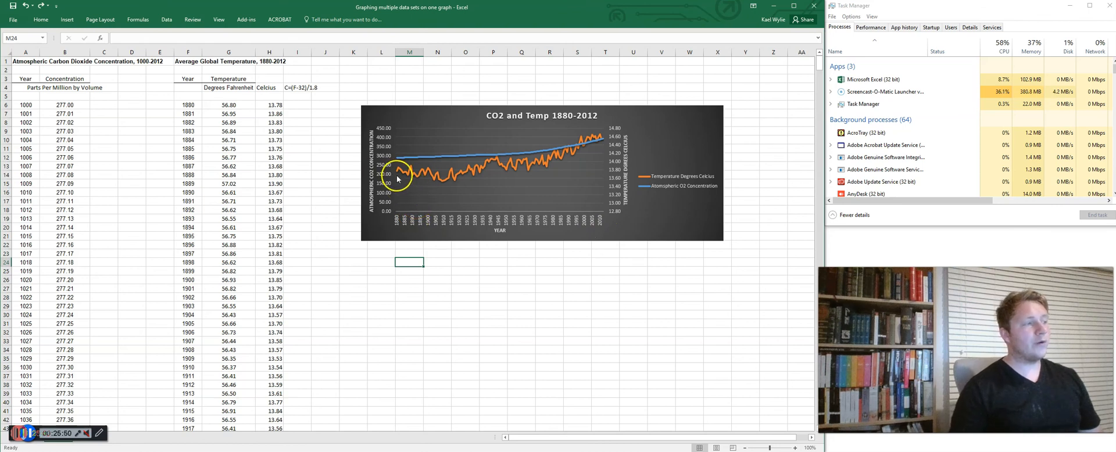
pyautogui.moveTo(397, 173)
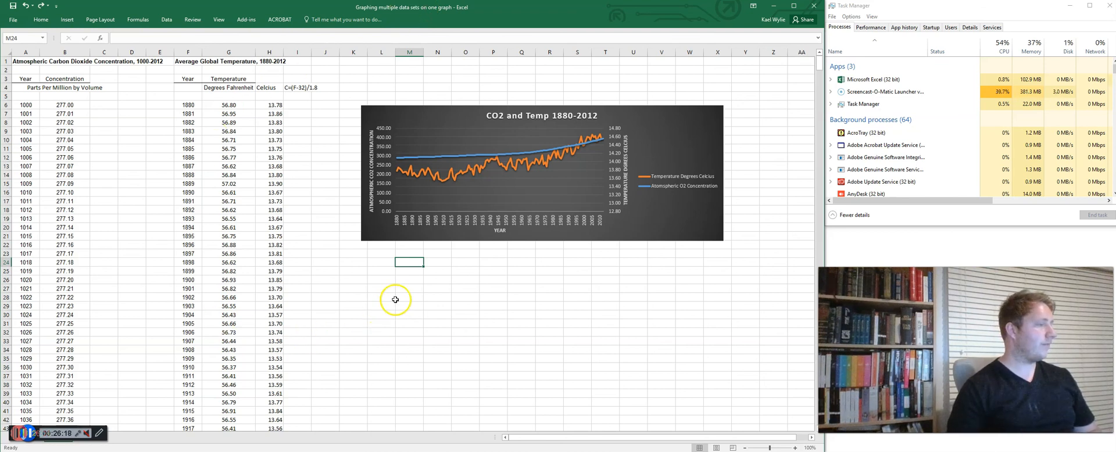
pyautogui.click(384, 262)
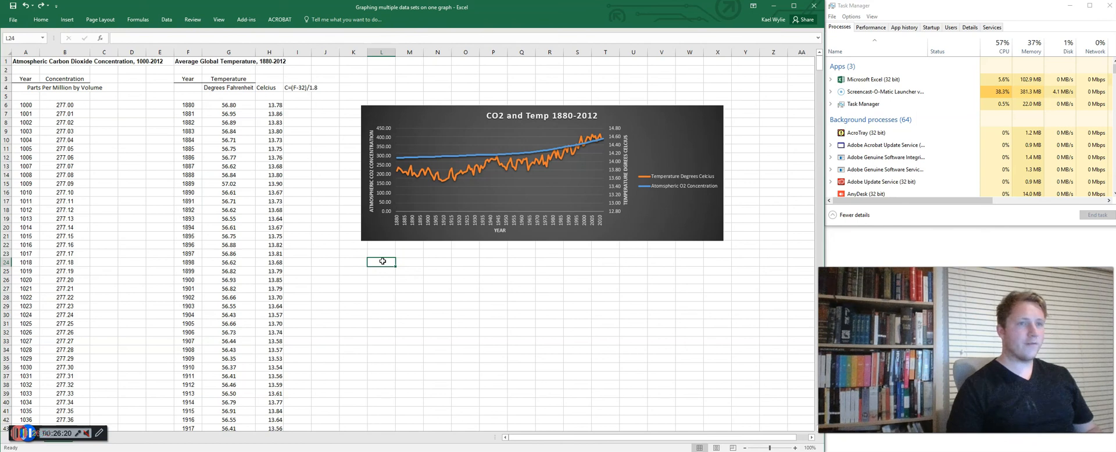